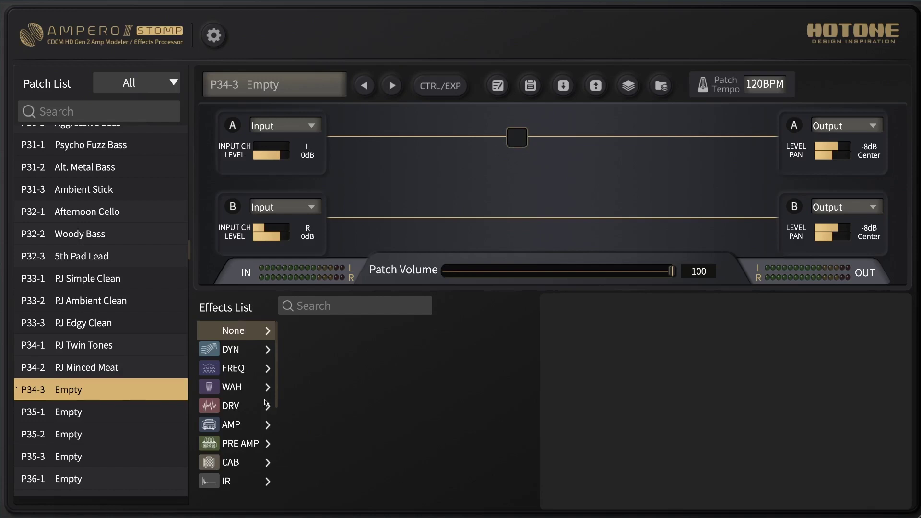
Step: Add an amp block in an empty slot of chain A and load the Dumbell ODS 1 model
{"action": "scroll", "coordinate": [245, 399], "scroll_direction": "down", "scroll_amount": 1}
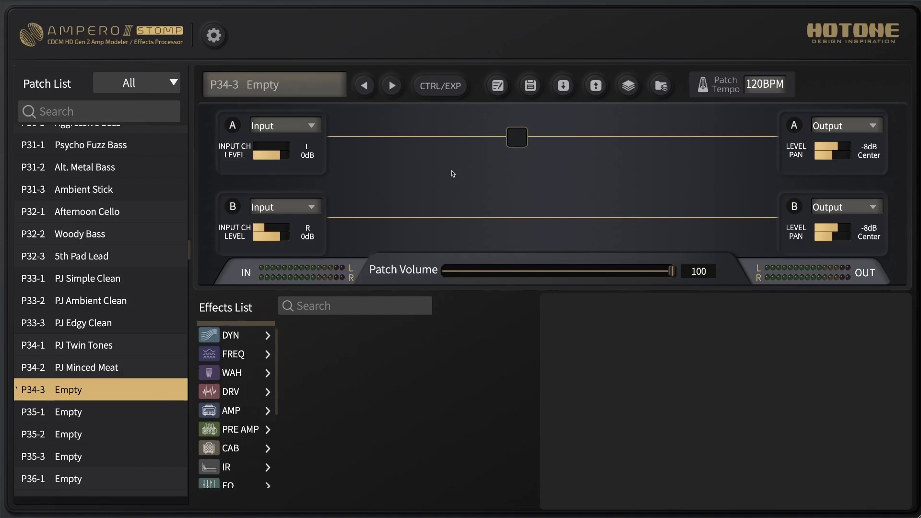
{"action": "left_click", "coordinate": [451, 146]}
{"action": "left_click", "coordinate": [240, 426]}
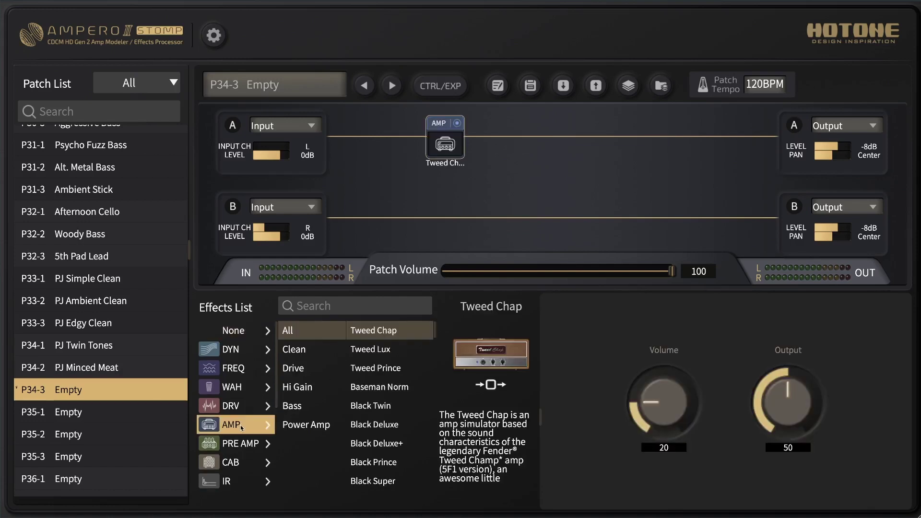
{"action": "scroll", "coordinate": [375, 382], "scroll_direction": "down", "scroll_amount": 4}
{"action": "scroll", "coordinate": [375, 381], "scroll_direction": "down", "scroll_amount": 5}
{"action": "scroll", "coordinate": [377, 382], "scroll_direction": "down", "scroll_amount": 6}
{"action": "scroll", "coordinate": [378, 382], "scroll_direction": "down", "scroll_amount": 3}
{"action": "left_click", "coordinate": [380, 389]}
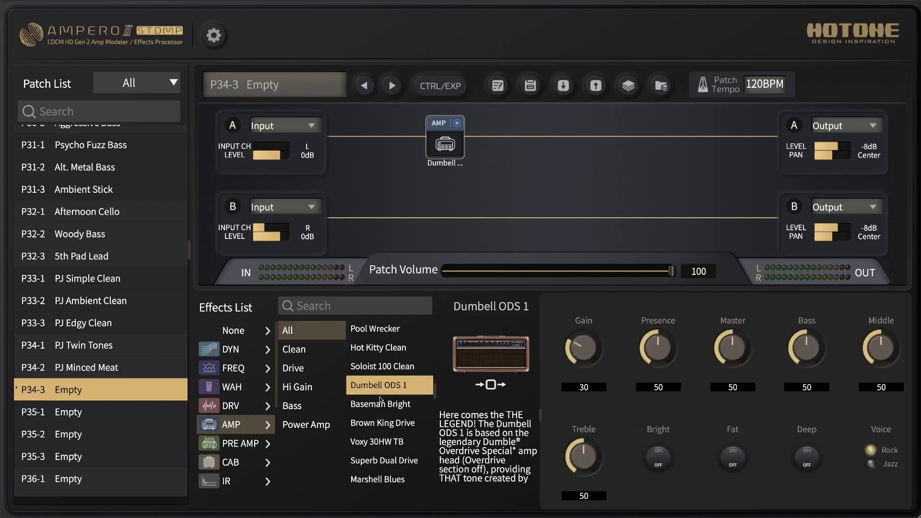
Step: Try the Brown King Drive and Marshell 45 models in the amp block
{"action": "scroll", "coordinate": [382, 407], "scroll_direction": "down", "scroll_amount": 1}
{"action": "left_click", "coordinate": [394, 404]}
{"action": "scroll", "coordinate": [394, 405], "scroll_direction": "down", "scroll_amount": 5}
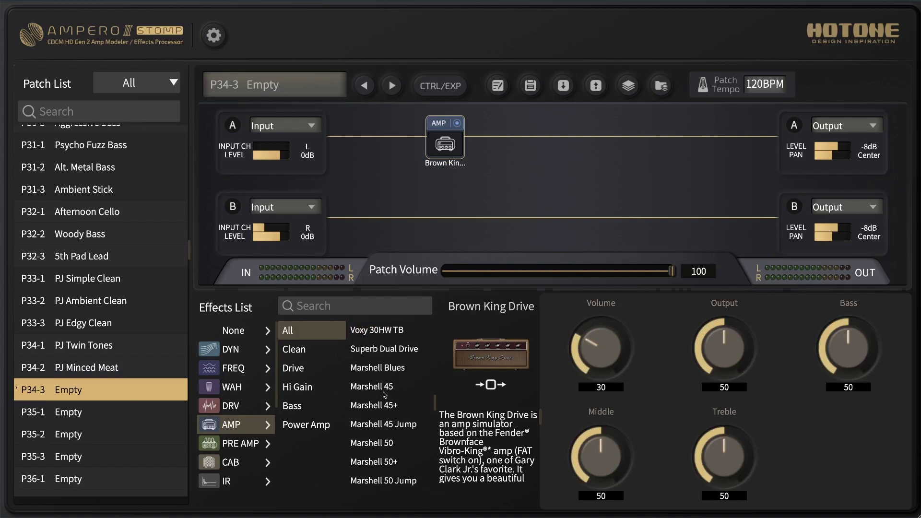
{"action": "left_click", "coordinate": [384, 393]}
Step: Read through the description and trademark note of the Marshell 45 amp model
{"action": "scroll", "coordinate": [393, 403], "scroll_direction": "down", "scroll_amount": 8}
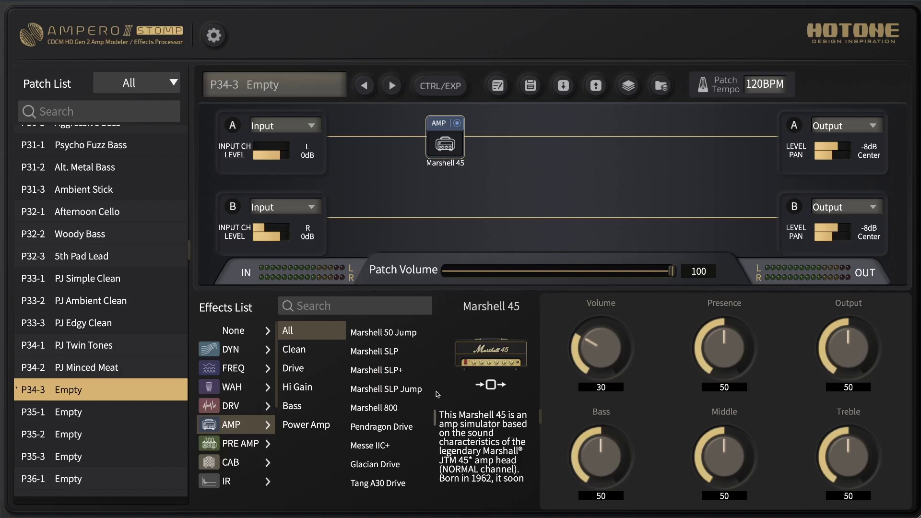
{"action": "scroll", "coordinate": [500, 441], "scroll_direction": "down", "scroll_amount": 3}
{"action": "scroll", "coordinate": [501, 441], "scroll_direction": "down", "scroll_amount": 6}
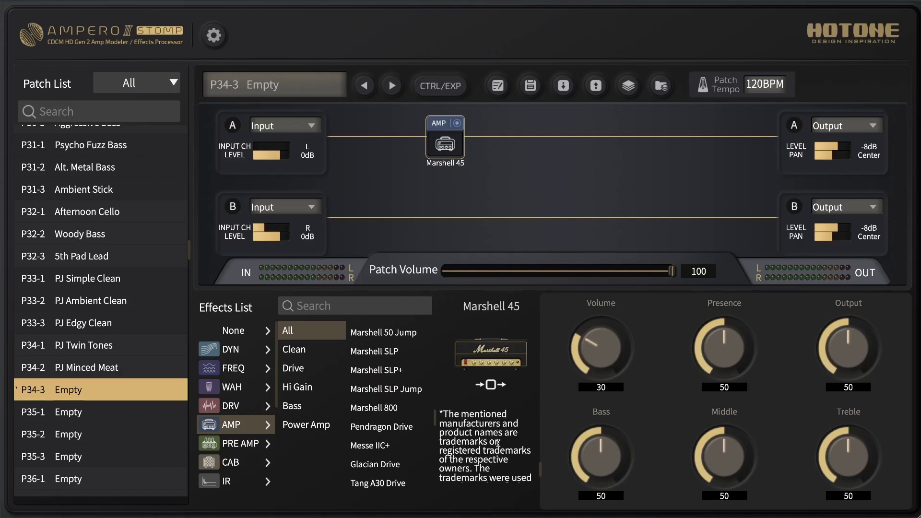
{"action": "scroll", "coordinate": [498, 443], "scroll_direction": "down", "scroll_amount": 1}
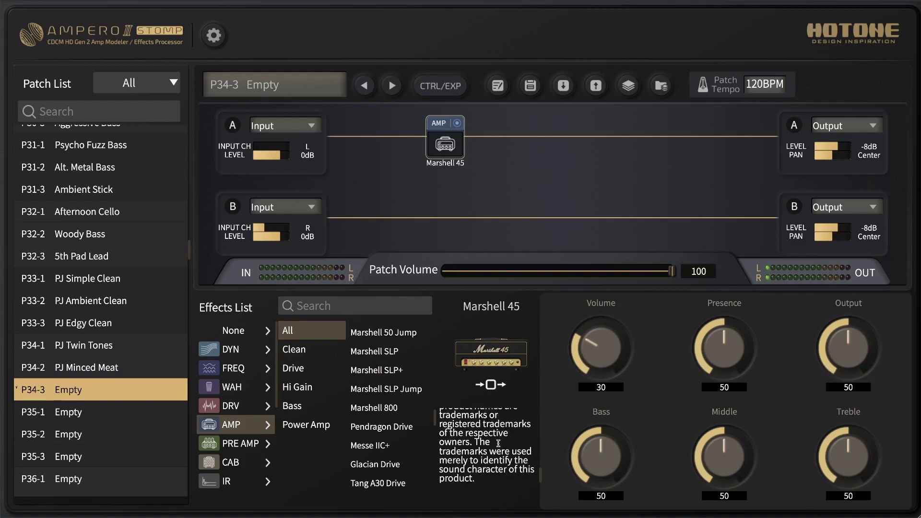
{"action": "scroll", "coordinate": [498, 443], "scroll_direction": "up", "scroll_amount": 8}
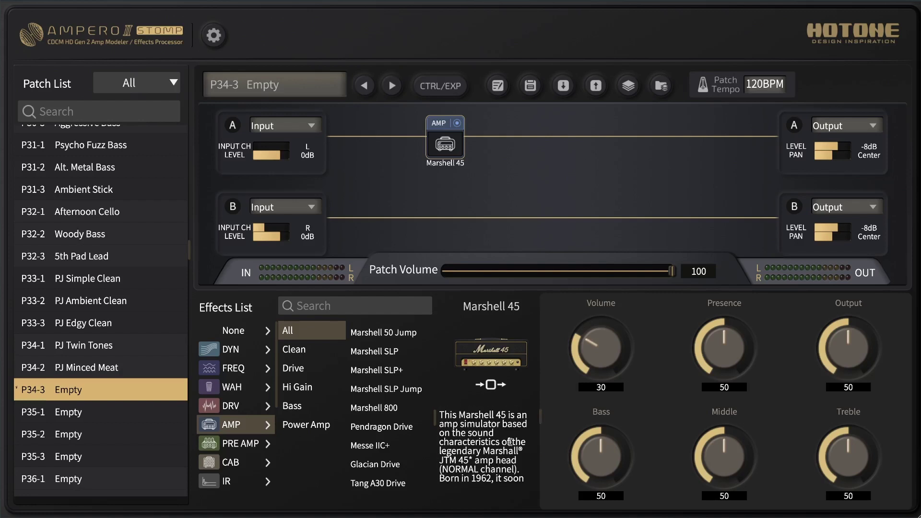
{"action": "scroll", "coordinate": [475, 436], "scroll_direction": "down", "scroll_amount": 1}
Step: Try the Glacian Drive model in the amp block
{"action": "scroll", "coordinate": [388, 404], "scroll_direction": "down", "scroll_amount": 3}
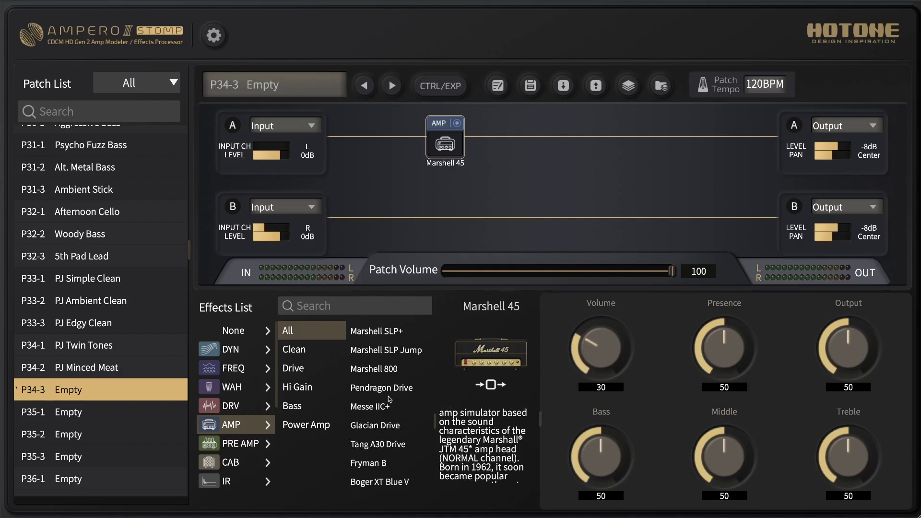
{"action": "left_click", "coordinate": [388, 413]}
{"action": "scroll", "coordinate": [385, 406], "scroll_direction": "up", "scroll_amount": 5}
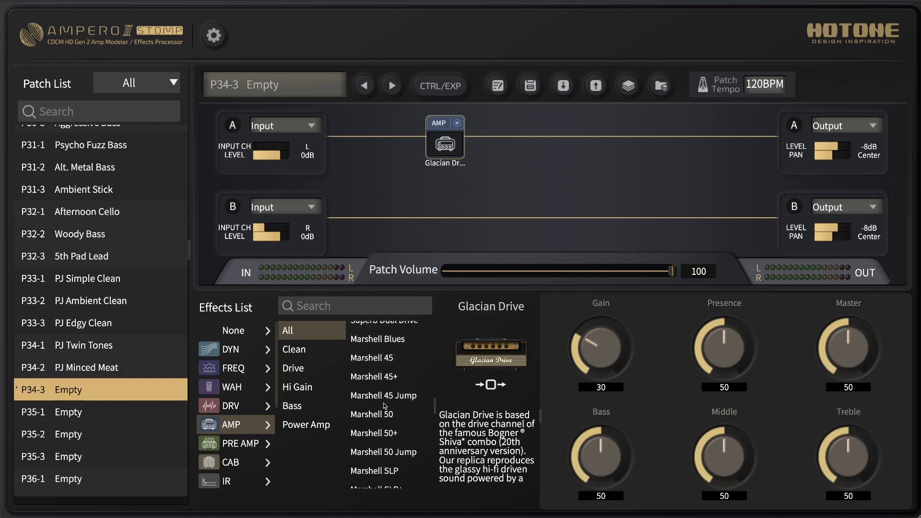
Step: Filter the amp models to the Drive category and load Soloist 100 Crunch in the amp block
{"action": "left_click", "coordinate": [309, 374]}
{"action": "scroll", "coordinate": [386, 404], "scroll_direction": "down", "scroll_amount": 2}
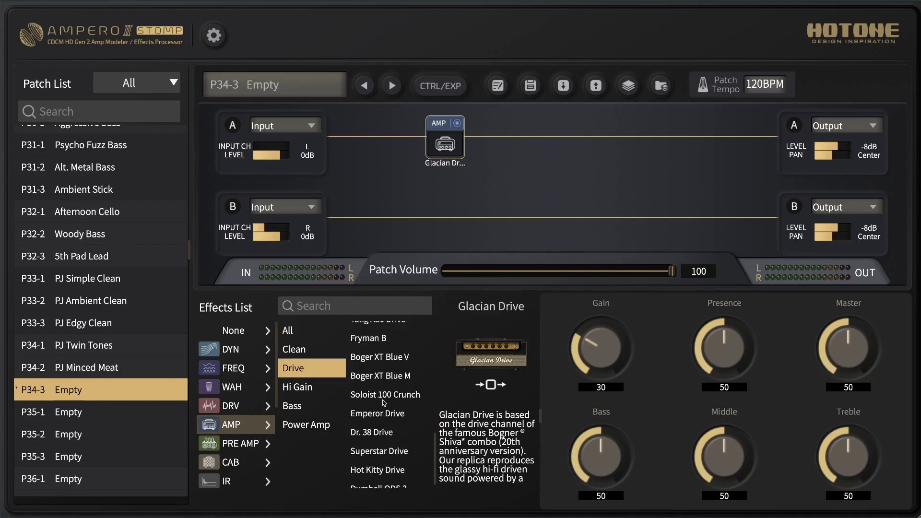
{"action": "scroll", "coordinate": [389, 408], "scroll_direction": "up", "scroll_amount": 4}
{"action": "scroll", "coordinate": [389, 409], "scroll_direction": "up", "scroll_amount": 9}
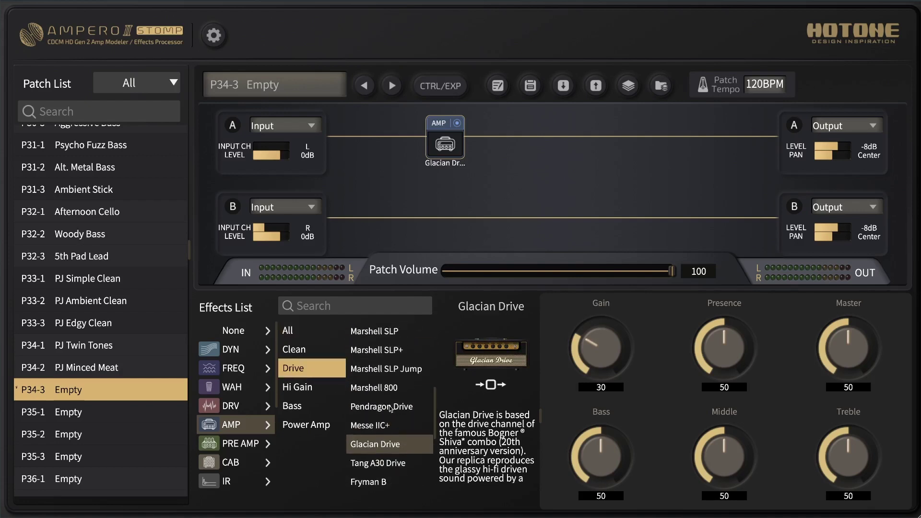
{"action": "scroll", "coordinate": [390, 409], "scroll_direction": "up", "scroll_amount": 4}
{"action": "scroll", "coordinate": [391, 408], "scroll_direction": "down", "scroll_amount": 14}
{"action": "scroll", "coordinate": [391, 408], "scroll_direction": "down", "scroll_amount": 4}
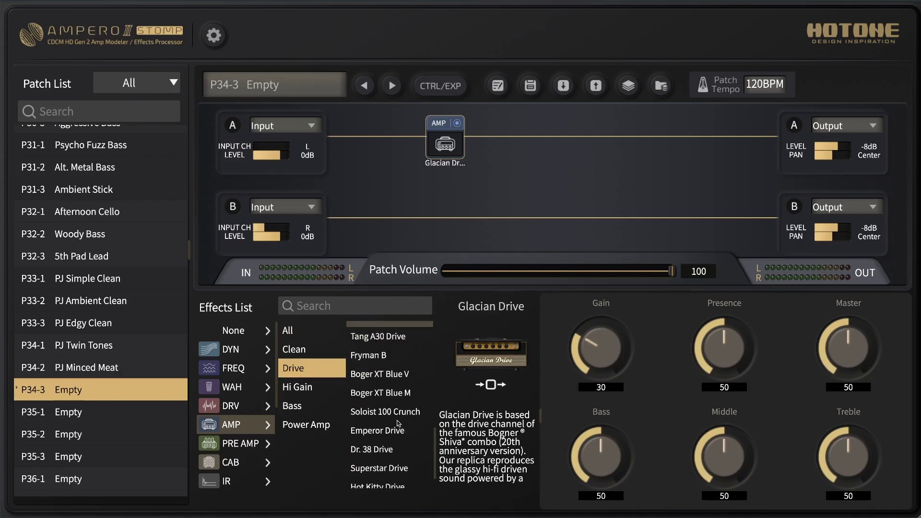
{"action": "left_click", "coordinate": [399, 403]}
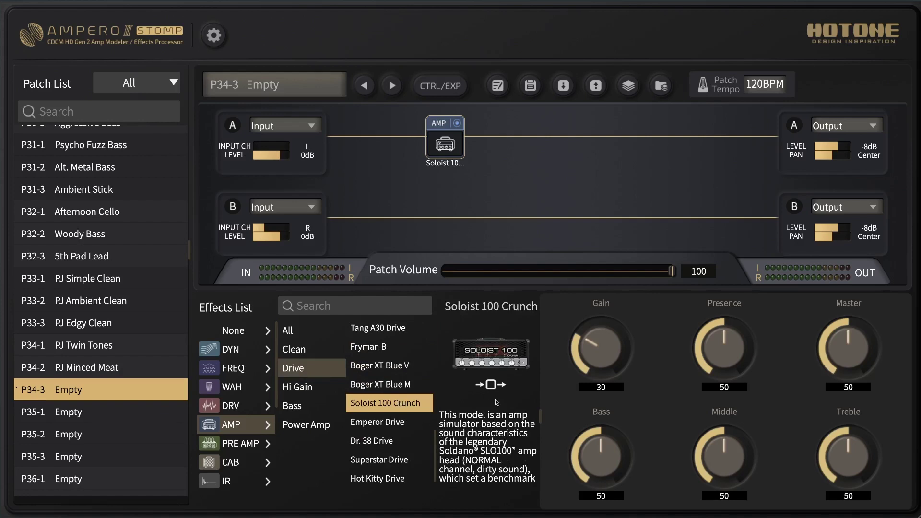
Step: Add a cabinet block directly after the amp in chain A and load the Rector 4x12 C model
{"action": "left_click_drag", "start_coordinate": [418, 403], "coordinate": [514, 152]}
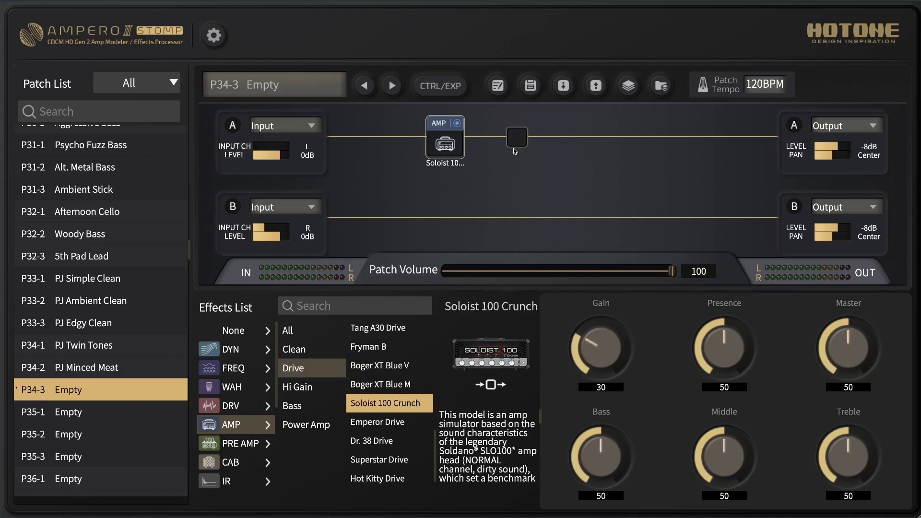
{"action": "left_click", "coordinate": [516, 147]}
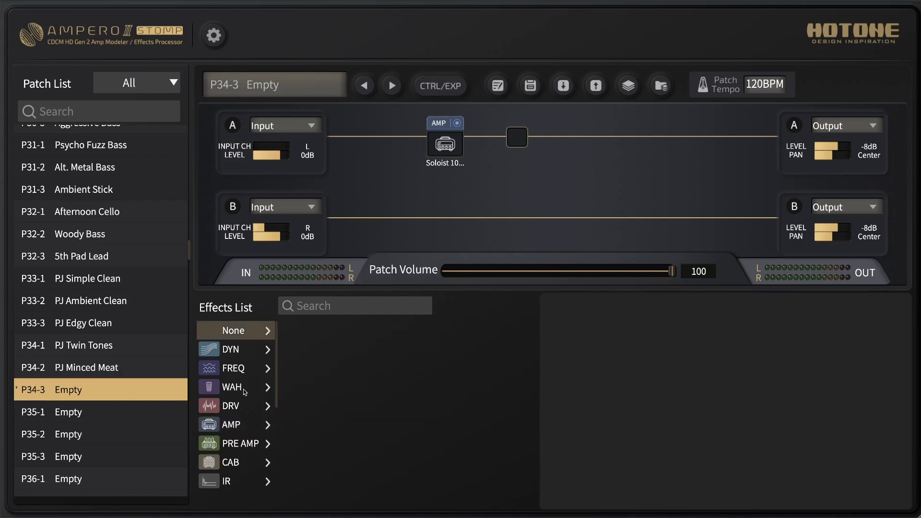
{"action": "left_click", "coordinate": [235, 462]}
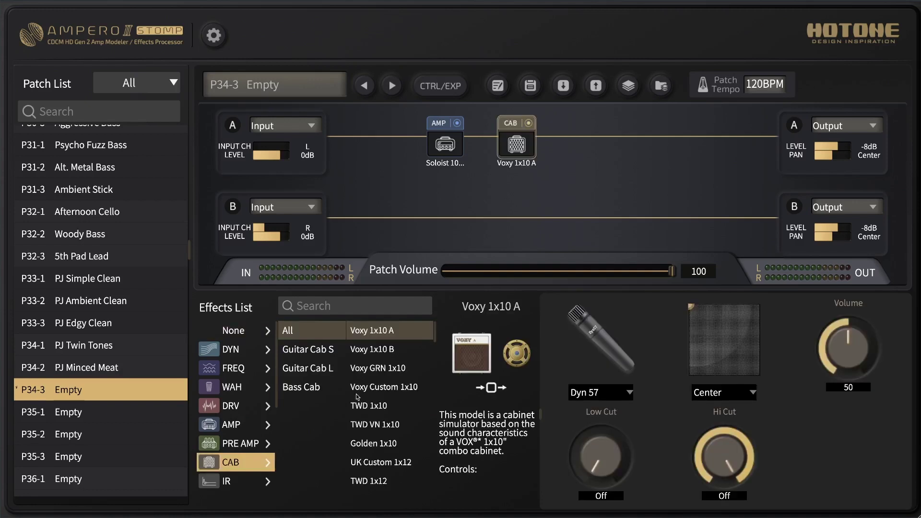
{"action": "scroll", "coordinate": [376, 399], "scroll_direction": "down", "scroll_amount": 5}
{"action": "scroll", "coordinate": [376, 398], "scroll_direction": "down", "scroll_amount": 10}
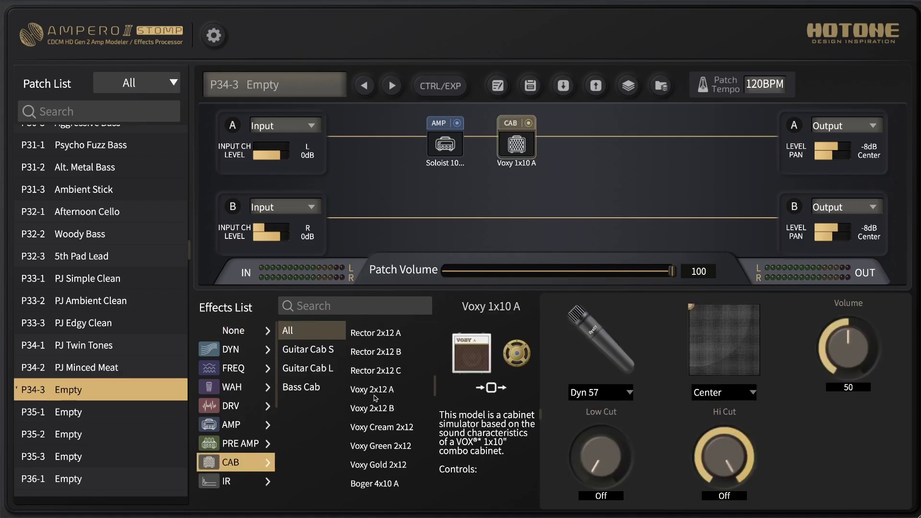
{"action": "scroll", "coordinate": [398, 412], "scroll_direction": "down", "scroll_amount": 10}
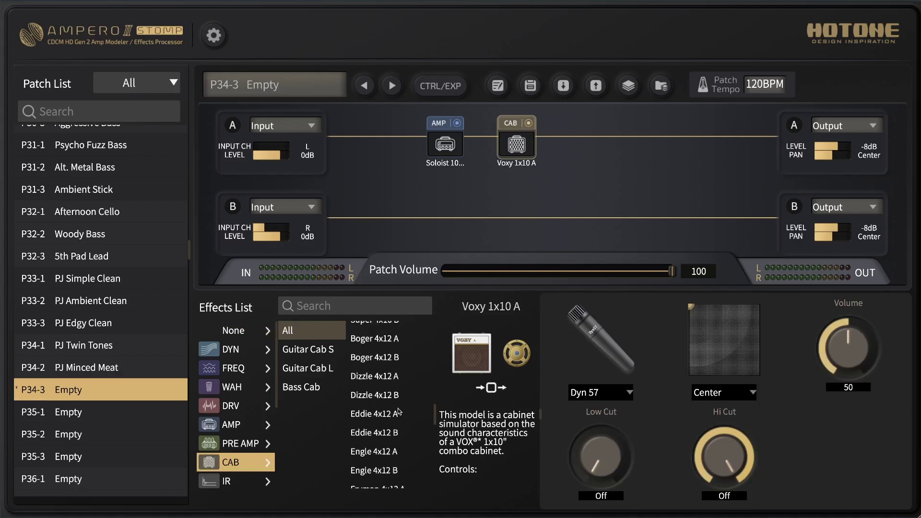
{"action": "scroll", "coordinate": [398, 412], "scroll_direction": "down", "scroll_amount": 3}
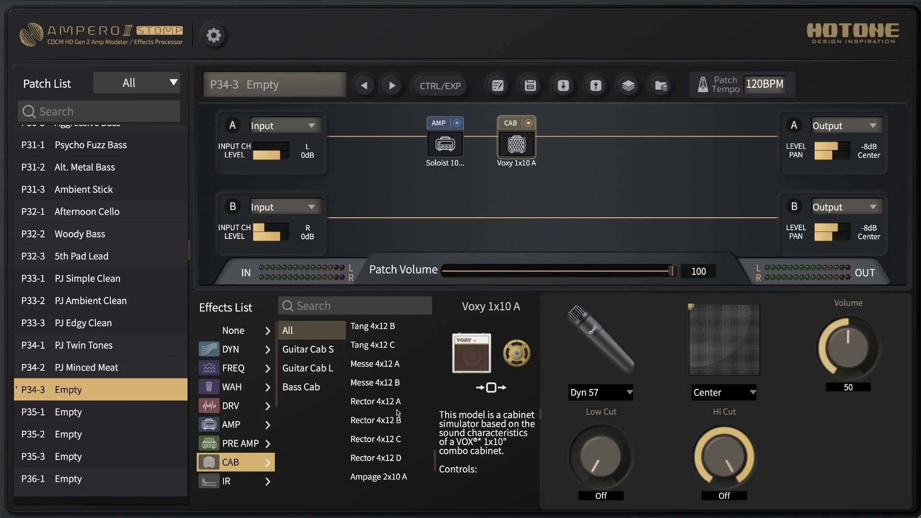
{"action": "left_click", "coordinate": [395, 438]}
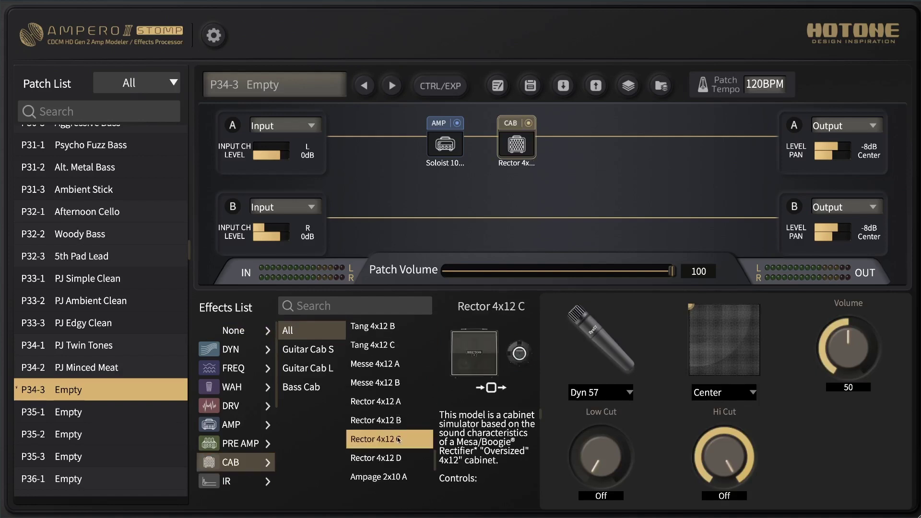
Step: Compare the Rib 121 microphone with the Dyn 57 on the cabinet block
{"action": "mouse_move", "coordinate": [509, 235]}
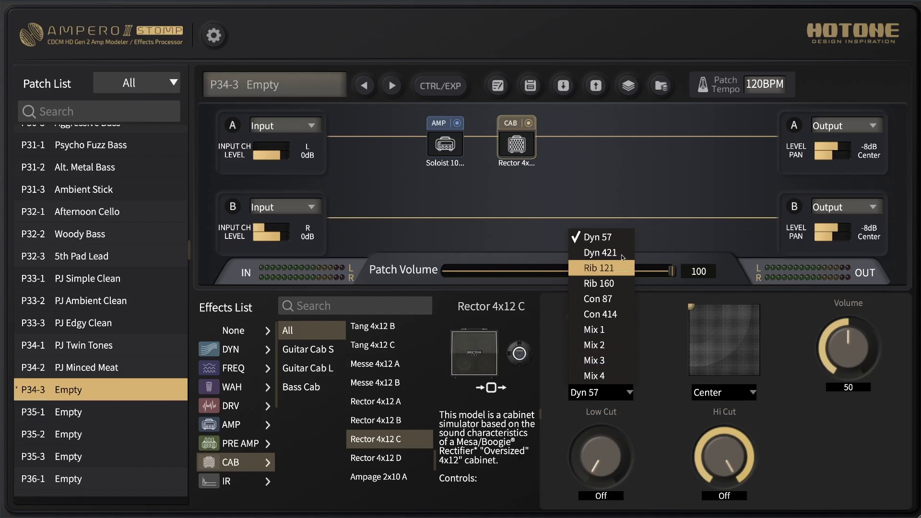
{"action": "left_click", "coordinate": [622, 265]}
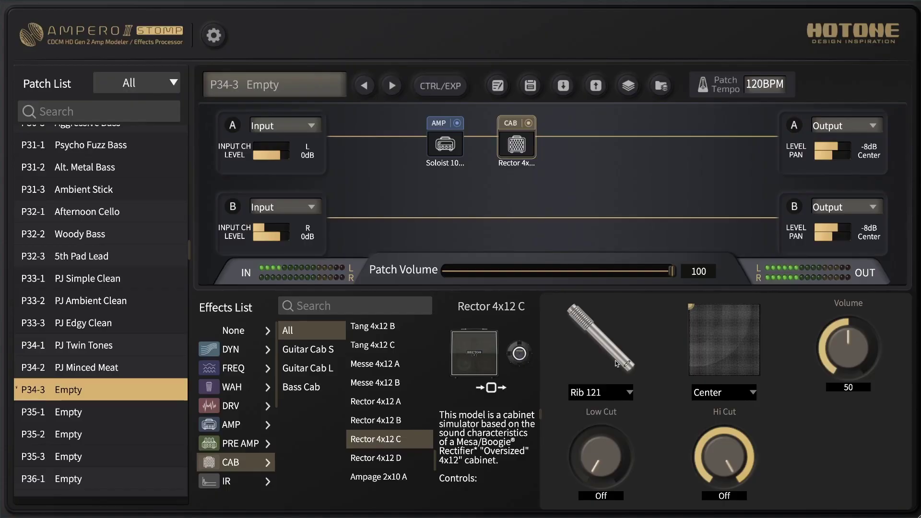
{"action": "left_click", "coordinate": [601, 393]}
{"action": "left_click", "coordinate": [597, 238]}
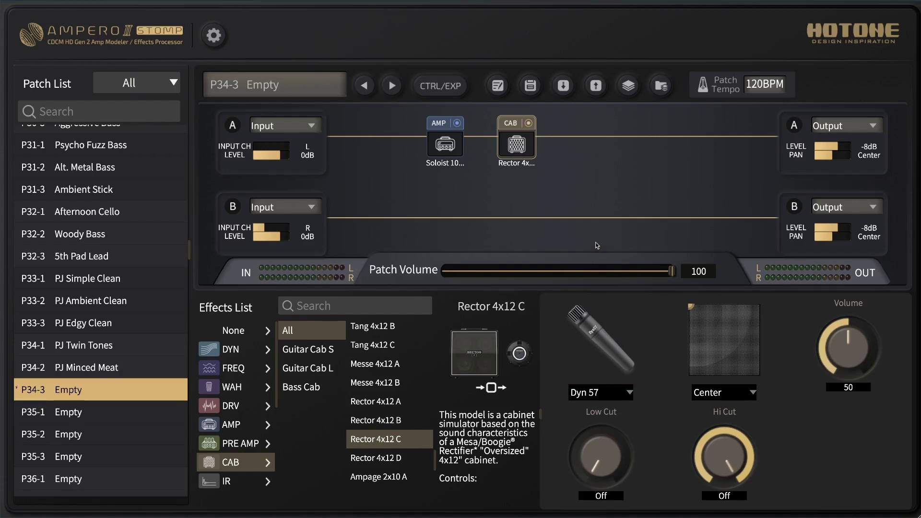
Step: Set the cabinet's microphone to Rib 121 and its position to Near Center
{"action": "left_click", "coordinate": [604, 393]}
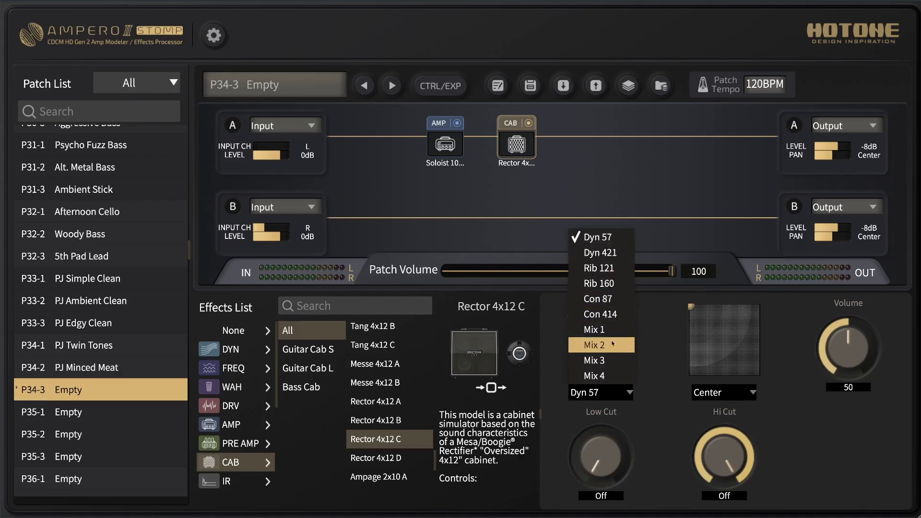
{"action": "left_click", "coordinate": [614, 270]}
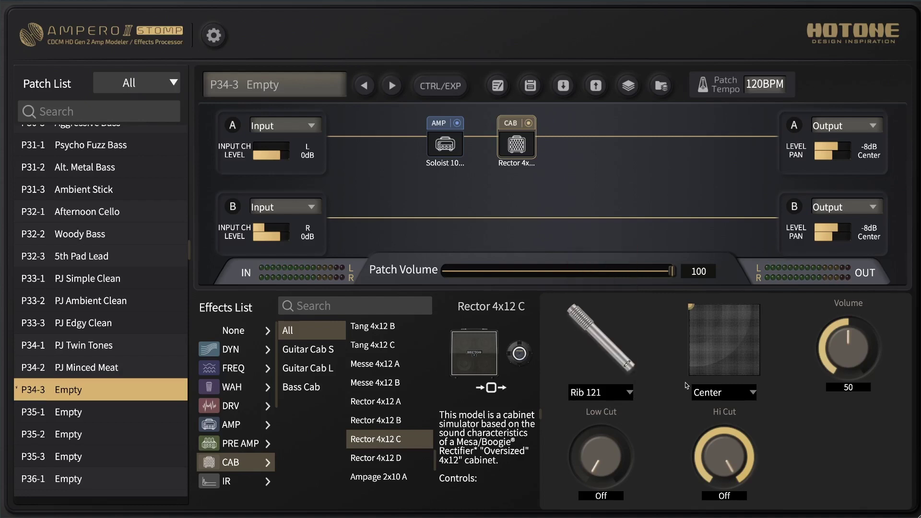
{"action": "left_click", "coordinate": [725, 392]}
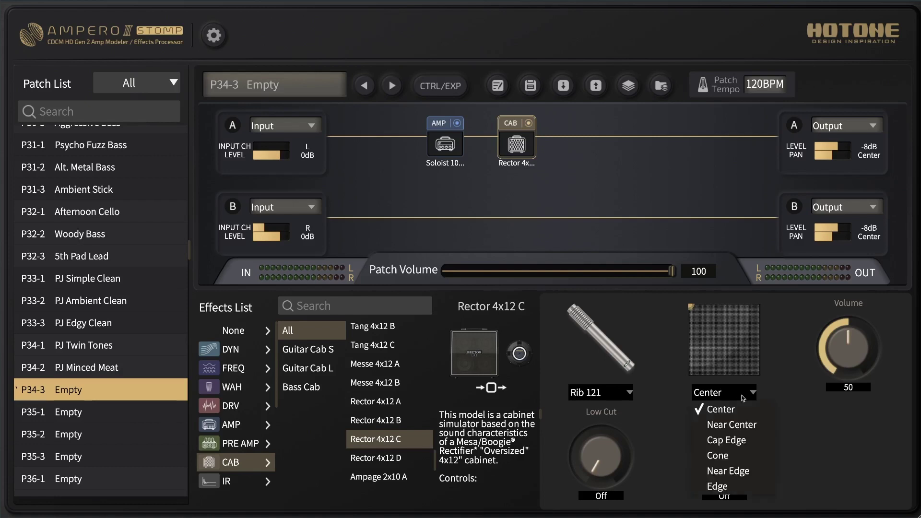
{"action": "left_click", "coordinate": [740, 424]}
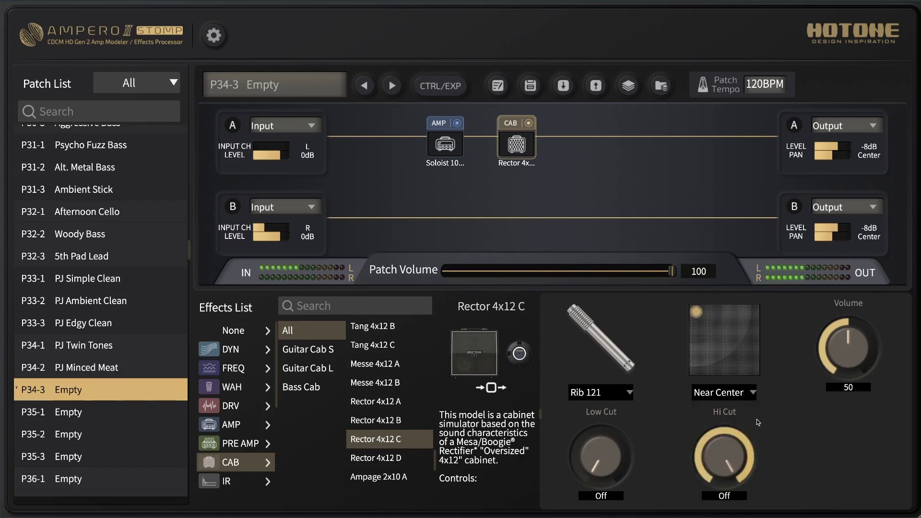
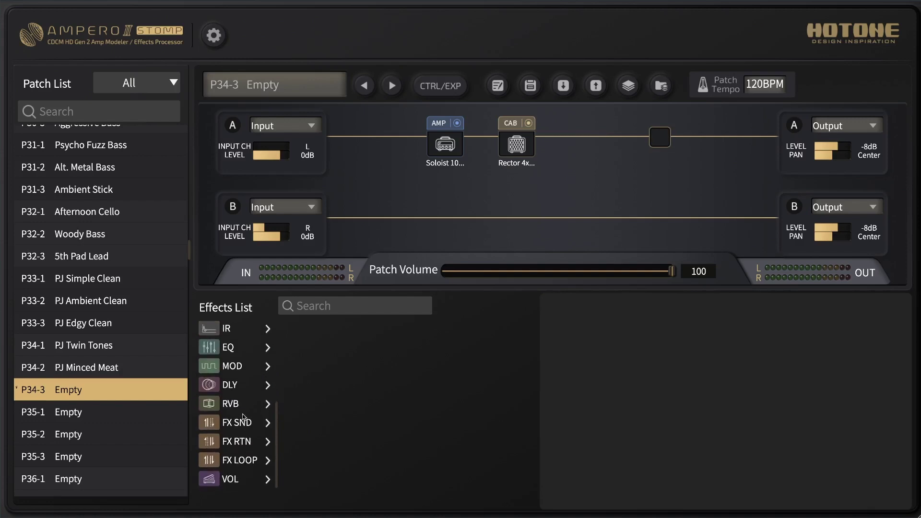
Step: Add a reverb block behind the cabinet in chain A and load the Concert model
{"action": "scroll", "coordinate": [400, 389], "scroll_direction": "down", "scroll_amount": 2}
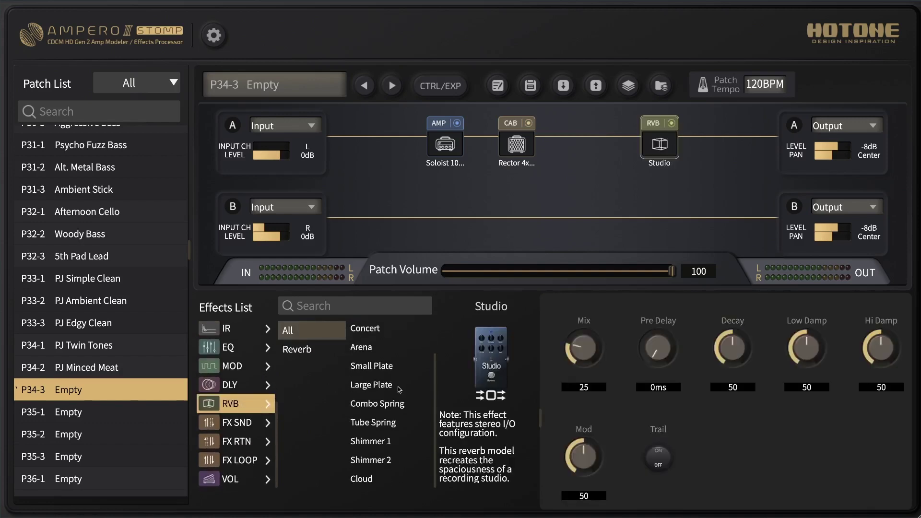
{"action": "scroll", "coordinate": [390, 359], "scroll_direction": "up", "scroll_amount": 2}
{"action": "left_click", "coordinate": [402, 369]}
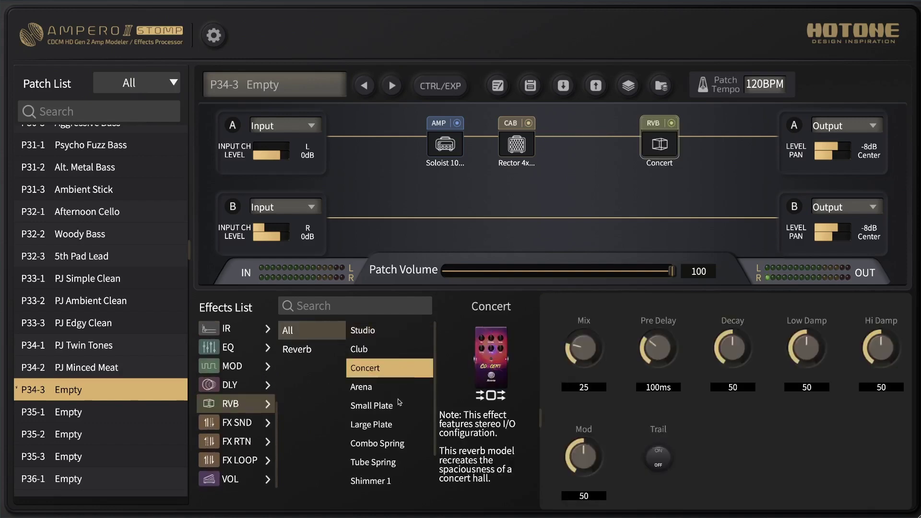
Step: Audition the Arena, Small Plate, Large Plate and Combo Spring reverbs, and load Shimmer 1 in the reverb block
{"action": "left_click", "coordinate": [398, 386]}
{"action": "left_click", "coordinate": [399, 406]}
{"action": "scroll", "coordinate": [400, 417], "scroll_direction": "down", "scroll_amount": 2}
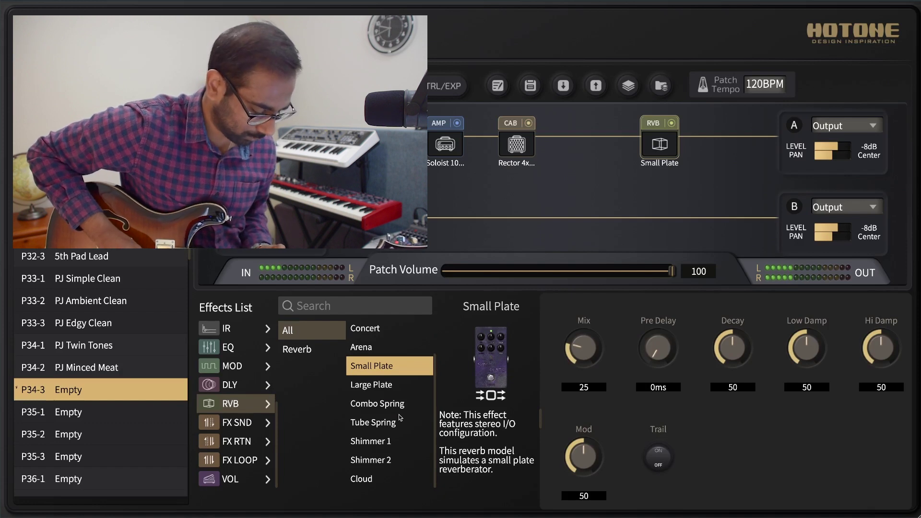
{"action": "left_click", "coordinate": [394, 385]}
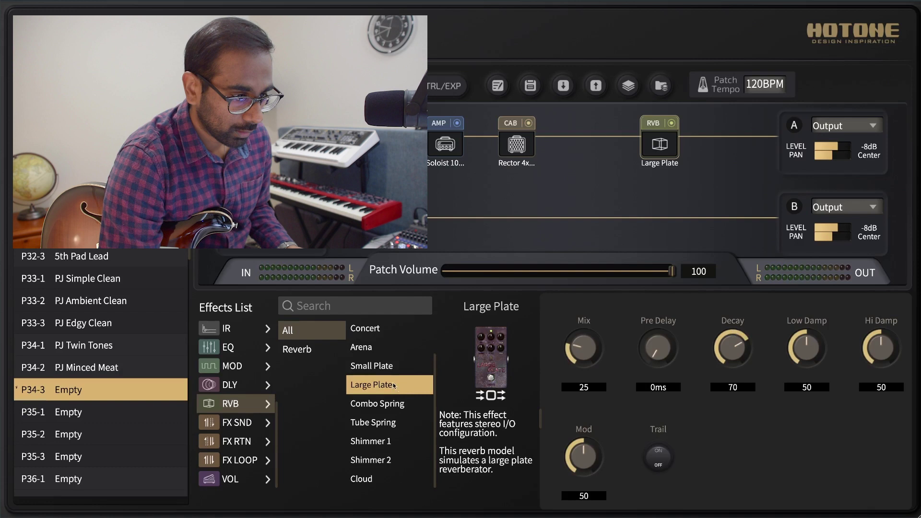
{"action": "left_click", "coordinate": [409, 407]}
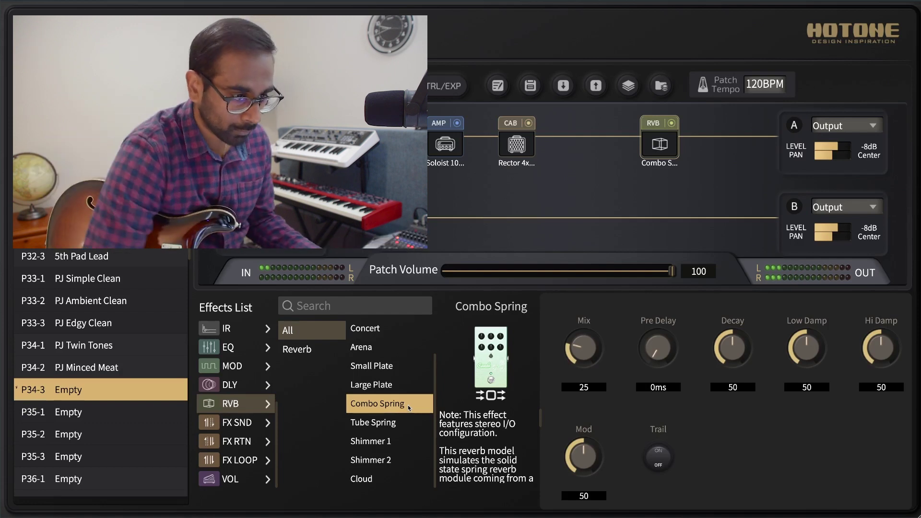
{"action": "left_click", "coordinate": [398, 441]}
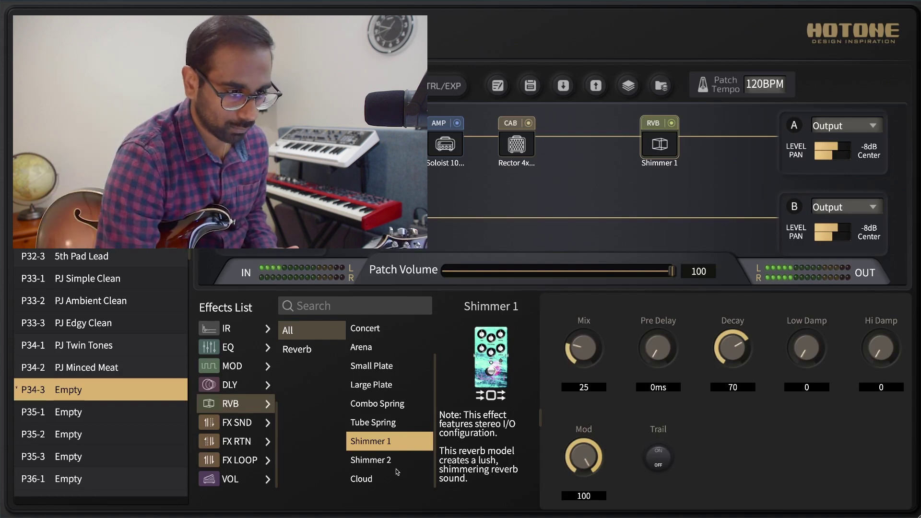
Step: Audition the Shimmer 2 reverb, load Cloud in the reverb block, and set its Mix to 49 and Hi Damp to 32
{"action": "mouse_move", "coordinate": [572, 327]}
{"action": "left_mouse_down"}
{"action": "mouse_move", "coordinate": [580, 338]}
{"action": "mouse_move", "coordinate": [583, 325]}
{"action": "left_mouse_up"}
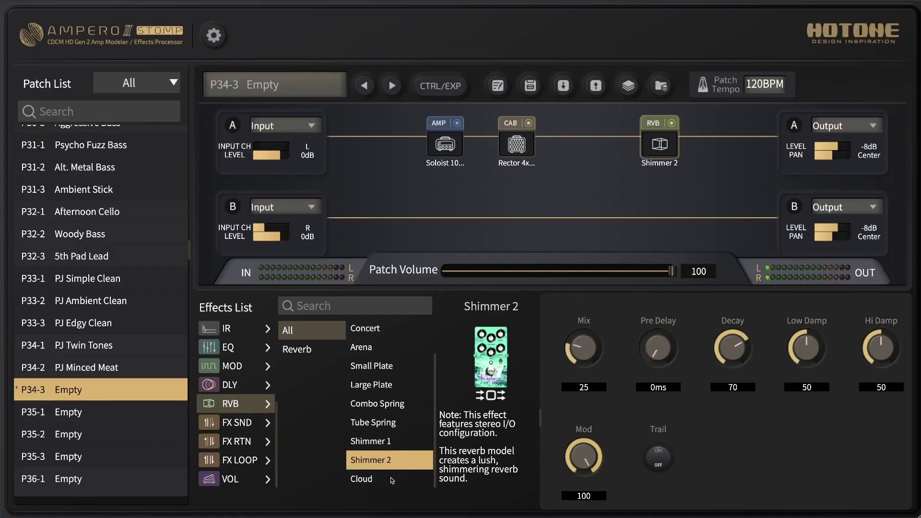
{"action": "left_click", "coordinate": [388, 478]}
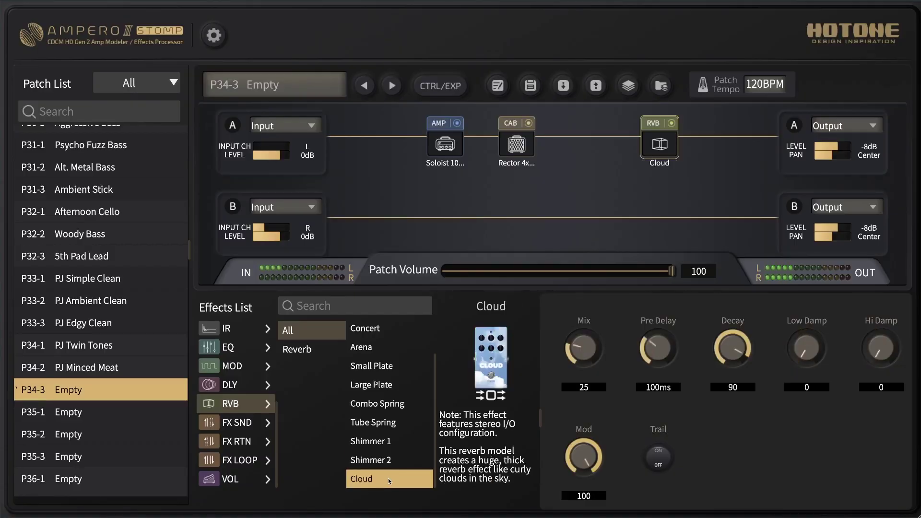
{"action": "left_click_drag", "start_coordinate": [584, 346], "coordinate": [586, 329]}
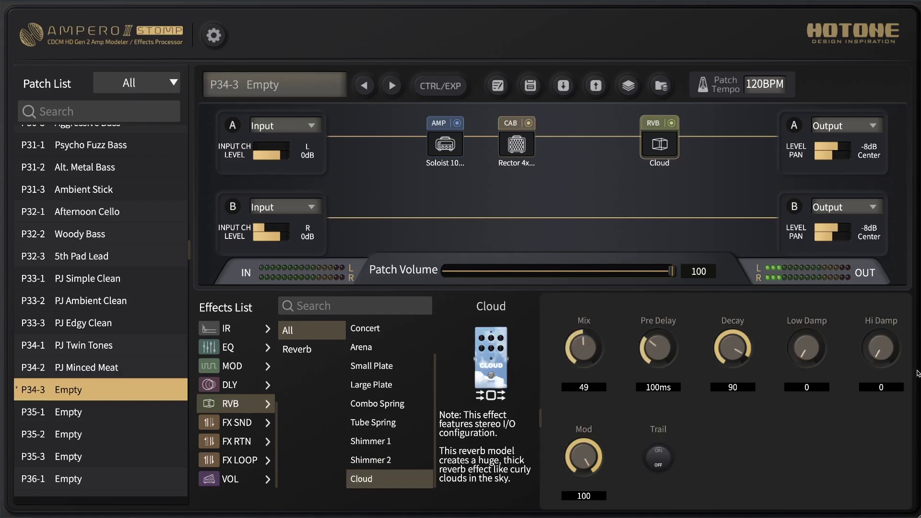
{"action": "left_click_drag", "start_coordinate": [884, 350], "coordinate": [889, 327]}
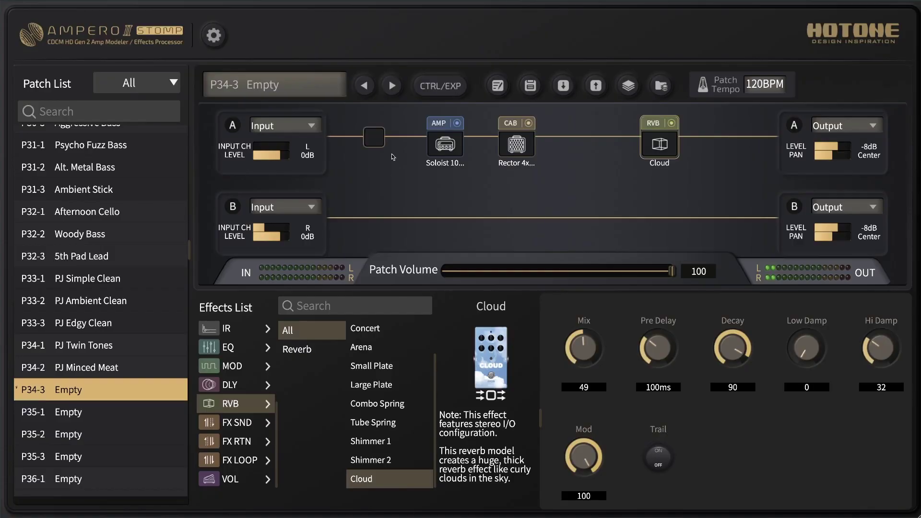
Step: Add a dynamics (DYN) block in front of the amp in chain A
{"action": "left_click", "coordinate": [375, 143]}
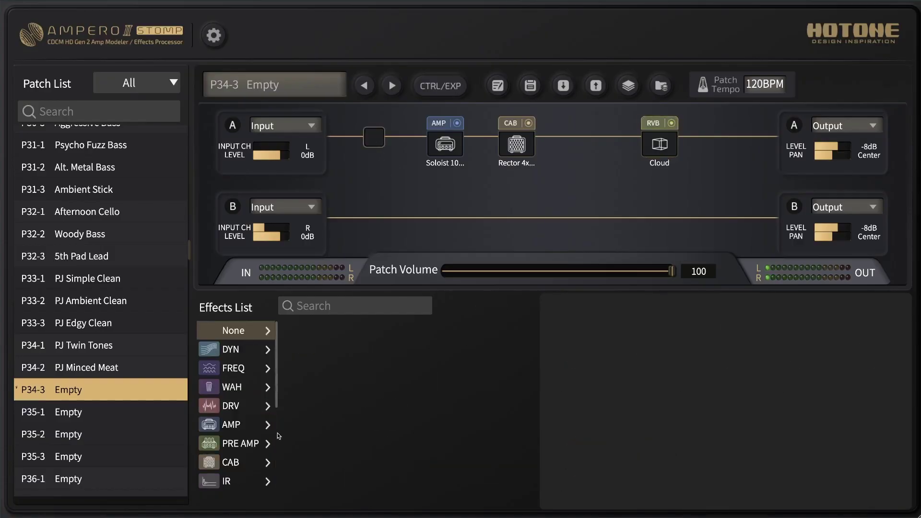
{"action": "scroll", "coordinate": [232, 419], "scroll_direction": "down", "scroll_amount": 2}
{"action": "scroll", "coordinate": [275, 334], "scroll_direction": "up", "scroll_amount": 2}
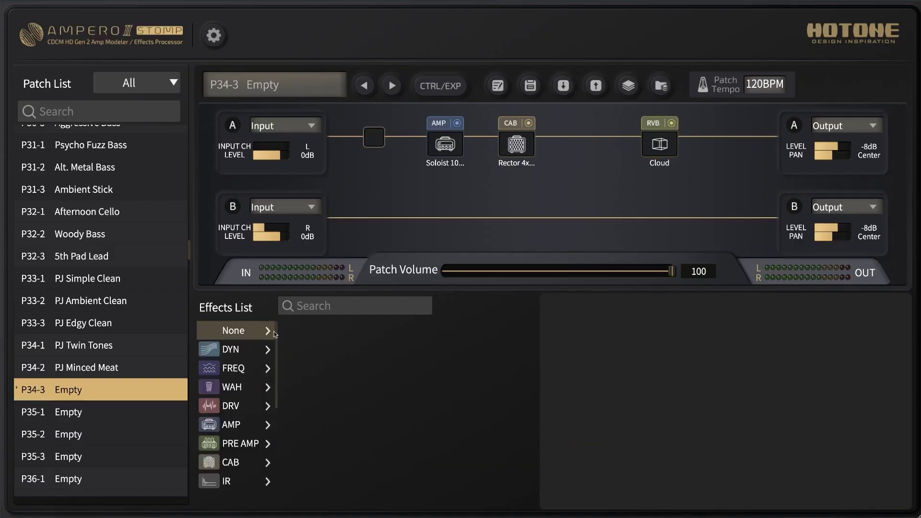
{"action": "left_click", "coordinate": [233, 352]}
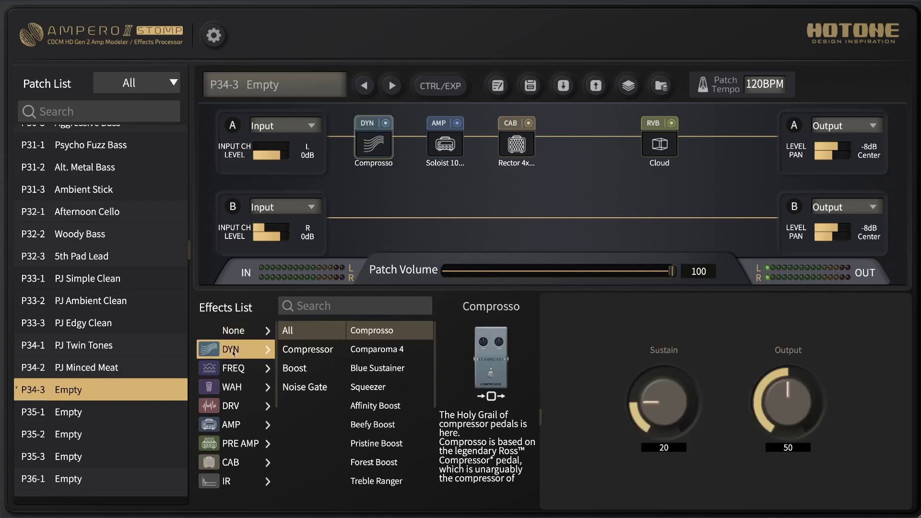
Step: Look through the available dynamics models and load Blue Sustainer in chain A's dynamics block
{"action": "left_click", "coordinate": [310, 354]}
{"action": "left_click", "coordinate": [291, 331]}
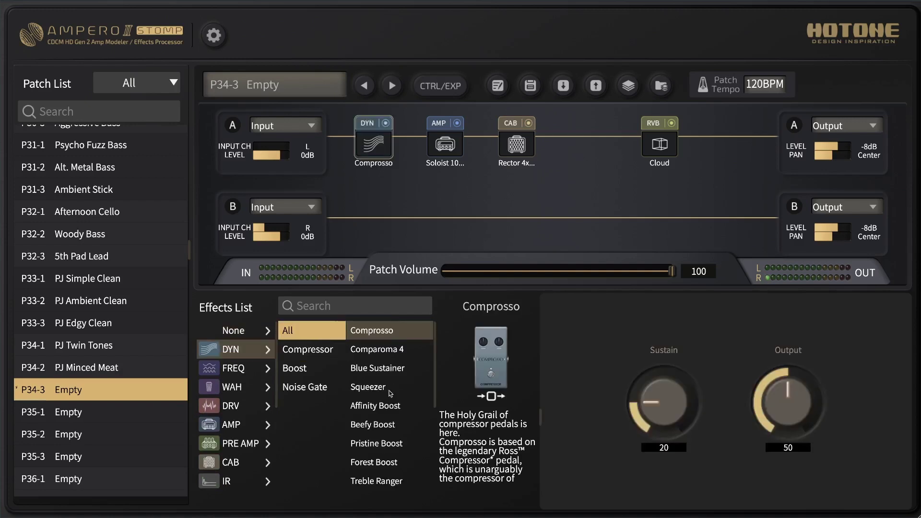
{"action": "scroll", "coordinate": [392, 394], "scroll_direction": "down", "scroll_amount": 4}
{"action": "scroll", "coordinate": [392, 395], "scroll_direction": "up", "scroll_amount": 3}
{"action": "scroll", "coordinate": [389, 394], "scroll_direction": "down", "scroll_amount": 3}
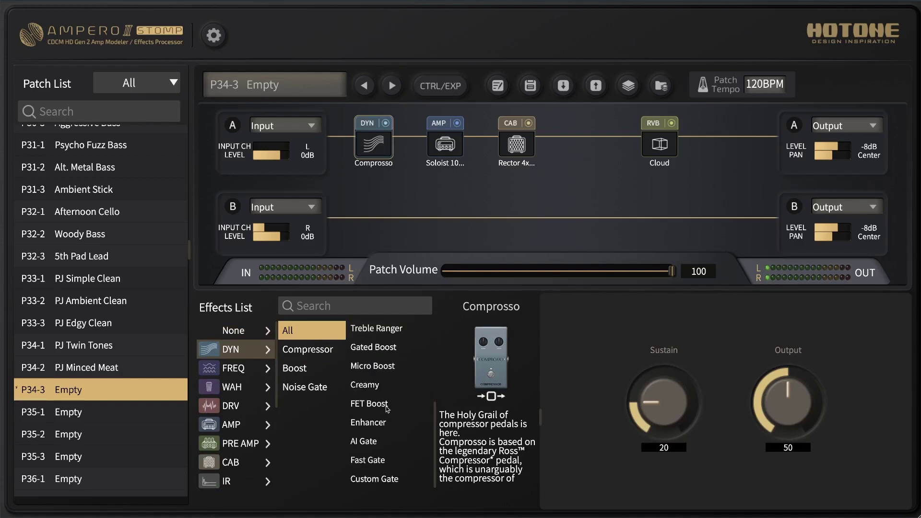
{"action": "scroll", "coordinate": [387, 408], "scroll_direction": "up", "scroll_amount": 3}
{"action": "scroll", "coordinate": [387, 410], "scroll_direction": "down", "scroll_amount": 1}
{"action": "scroll", "coordinate": [387, 415], "scroll_direction": "up", "scroll_amount": 2}
{"action": "scroll", "coordinate": [389, 408], "scroll_direction": "up", "scroll_amount": 2}
{"action": "left_click", "coordinate": [393, 377]}
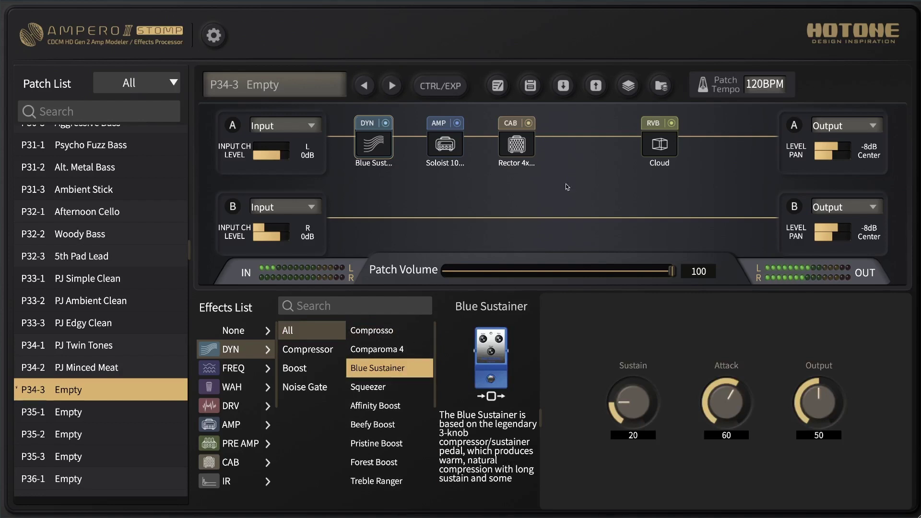
Step: Set the Cloud reverb's Mix to 23 and its Decay to 55
{"action": "left_click", "coordinate": [668, 153]}
{"action": "left_click_drag", "start_coordinate": [583, 349], "coordinate": [581, 358]}
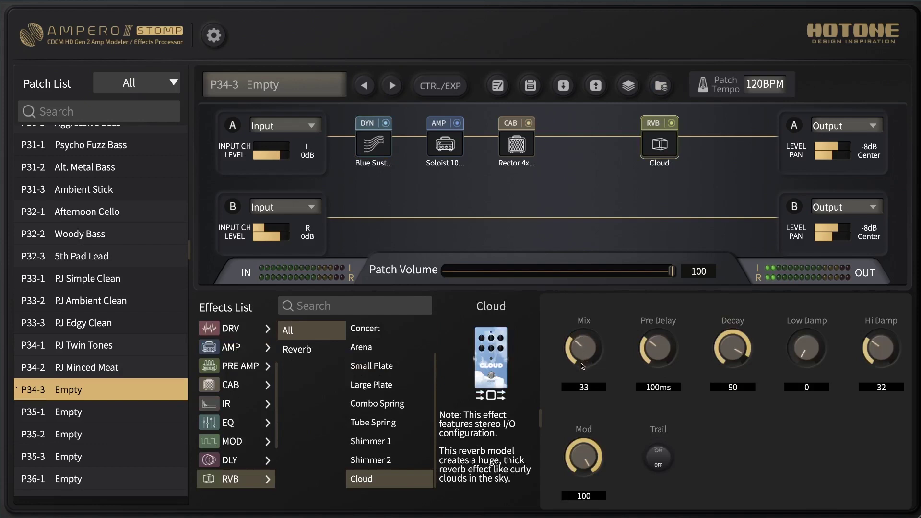
{"action": "left_click_drag", "start_coordinate": [580, 362], "coordinate": [594, 350]}
{"action": "left_click_drag", "start_coordinate": [729, 367], "coordinate": [727, 386]}
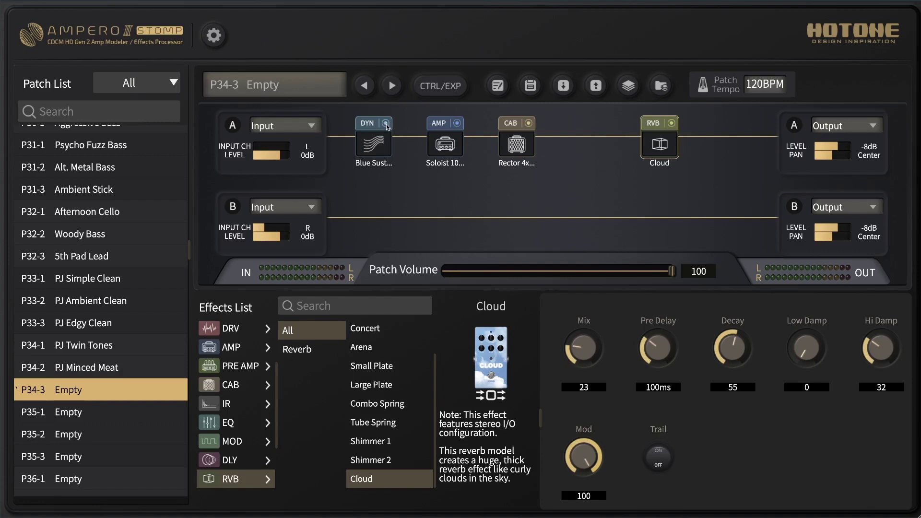
Step: Compare the tone with the Blue Sustainer block bypassed and enabled
{"action": "left_click", "coordinate": [386, 123]}
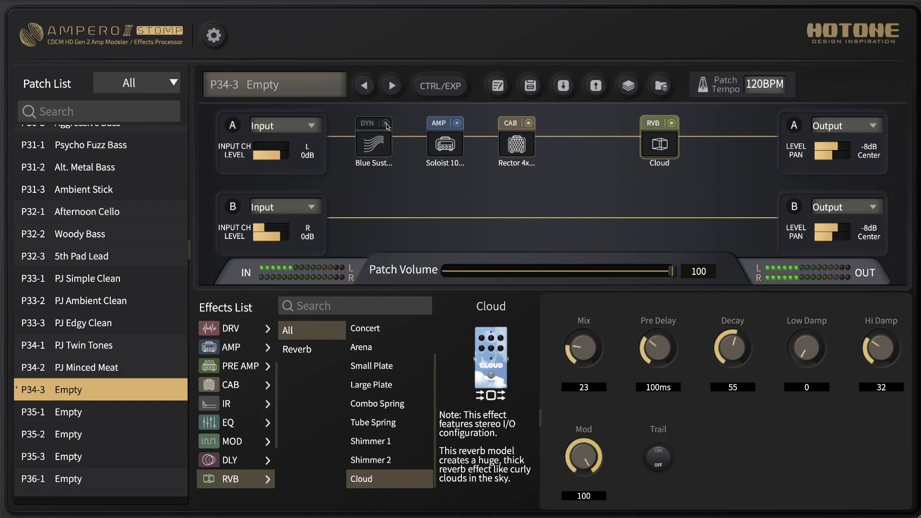
{"action": "left_click", "coordinate": [387, 124]}
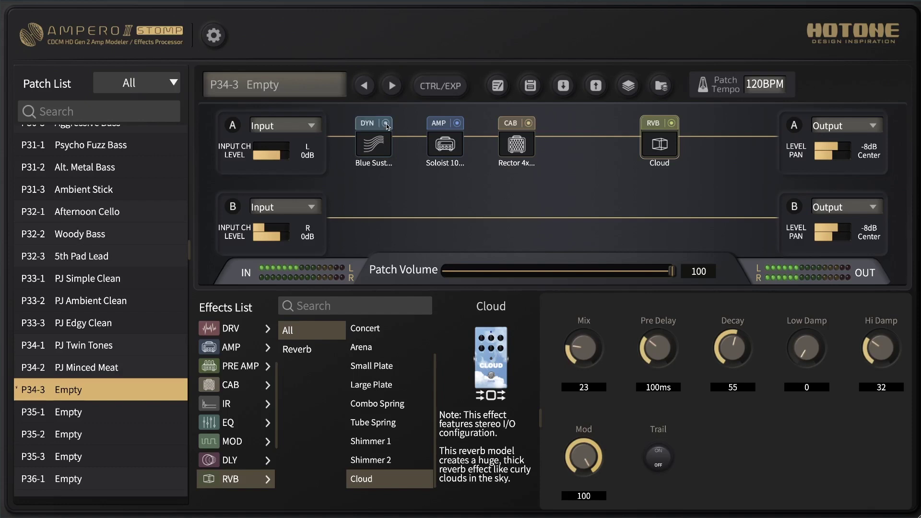
Step: Set the Soloist 100 Crunch amp's Gain to 26, Presence to 46, Treble to 43, Middle to 58 and Bass to 48
{"action": "left_click", "coordinate": [446, 144]}
{"action": "left_click_drag", "start_coordinate": [606, 335], "coordinate": [604, 343]}
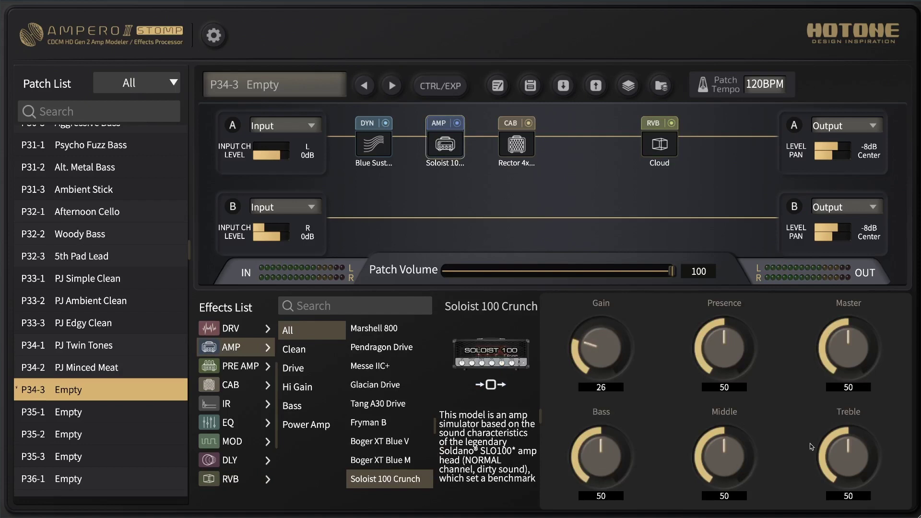
{"action": "left_click_drag", "start_coordinate": [728, 340], "coordinate": [728, 343]}
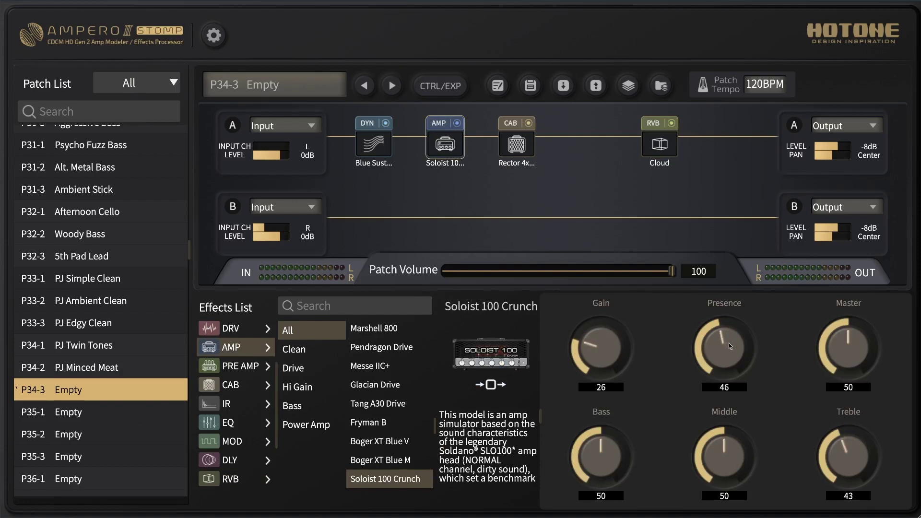
{"action": "left_click_drag", "start_coordinate": [729, 446], "coordinate": [729, 442]}
{"action": "left_click_drag", "start_coordinate": [598, 454], "coordinate": [601, 452]}
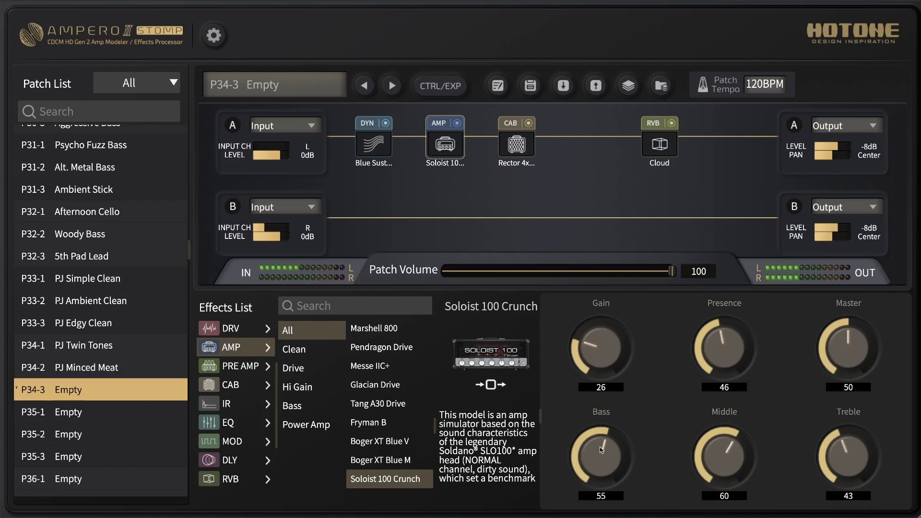
{"action": "left_click_drag", "start_coordinate": [599, 448], "coordinate": [600, 453]}
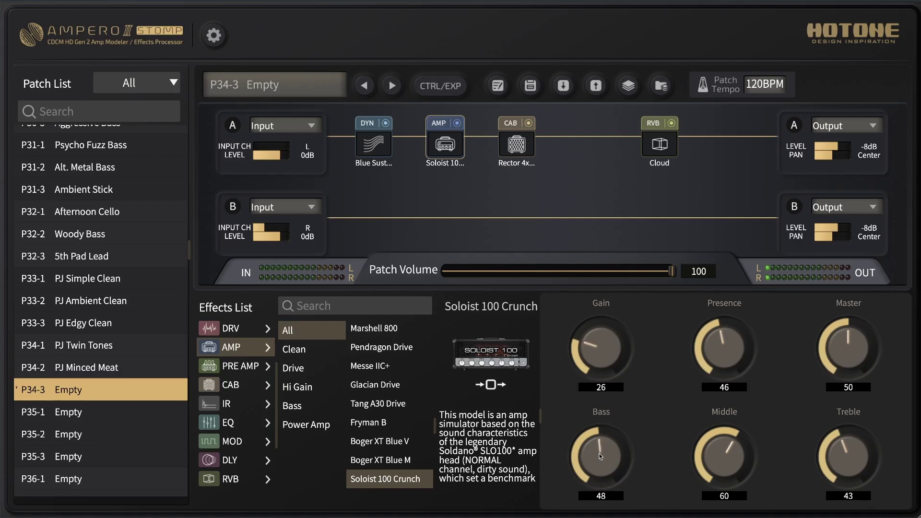
{"action": "left_click_drag", "start_coordinate": [727, 464], "coordinate": [726, 465]}
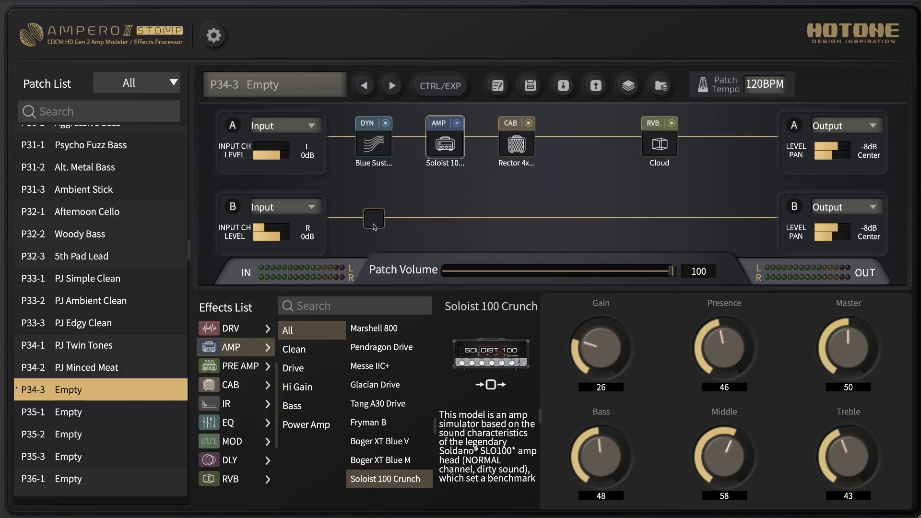
Step: Add a dynamics block at the start of chain B and browse its compressor, boost and noise gate models
{"action": "left_click", "coordinate": [377, 226]}
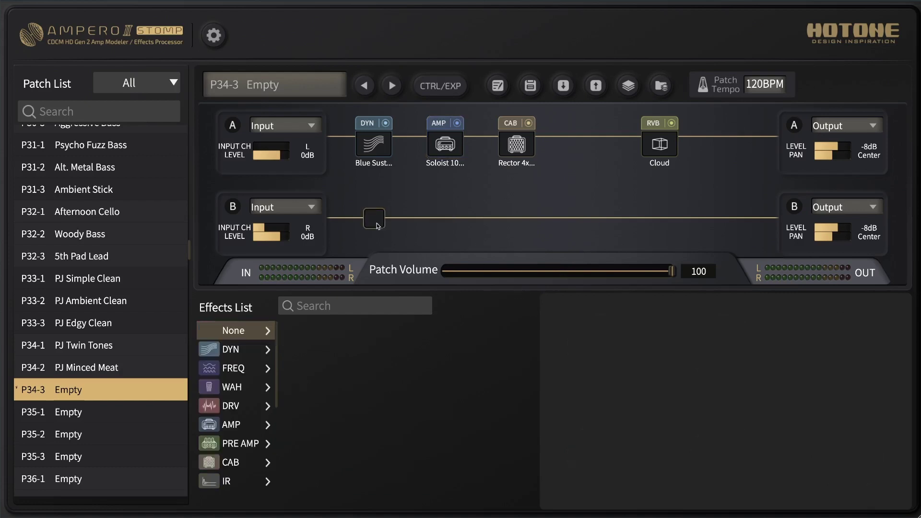
{"action": "left_click", "coordinate": [234, 355]}
{"action": "left_click", "coordinate": [319, 356]}
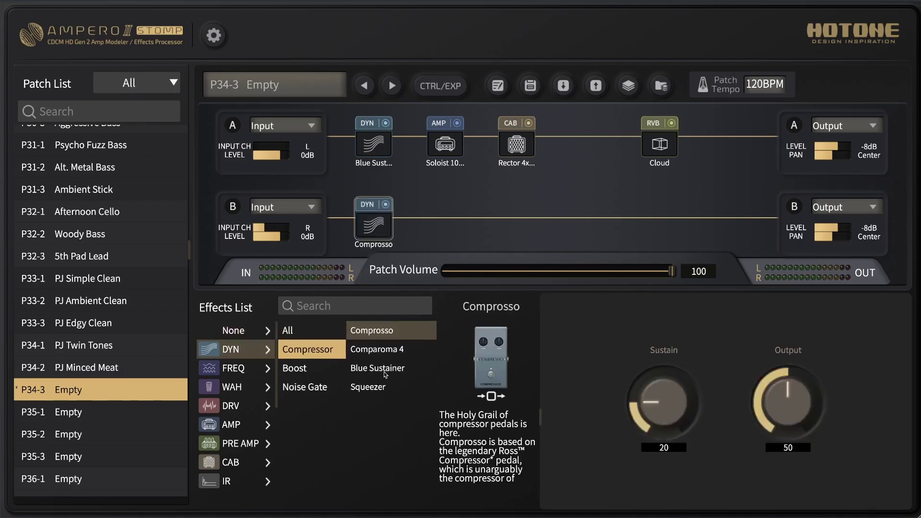
{"action": "left_click", "coordinate": [313, 372]}
{"action": "scroll", "coordinate": [406, 393], "scroll_direction": "down", "scroll_amount": 1}
{"action": "scroll", "coordinate": [394, 412], "scroll_direction": "up", "scroll_amount": 1}
{"action": "left_click", "coordinate": [311, 389]}
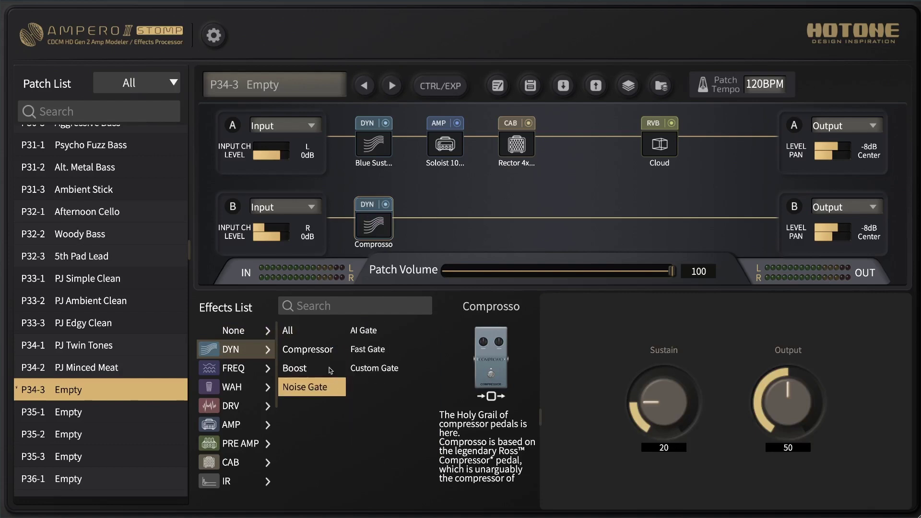
Step: Load the Enhancer model in chain B's dynamics block, switch Bright off and set Gain to 40
{"action": "left_click", "coordinate": [316, 330]}
{"action": "scroll", "coordinate": [413, 385], "scroll_direction": "down", "scroll_amount": 1}
{"action": "scroll", "coordinate": [412, 385], "scroll_direction": "down", "scroll_amount": 3}
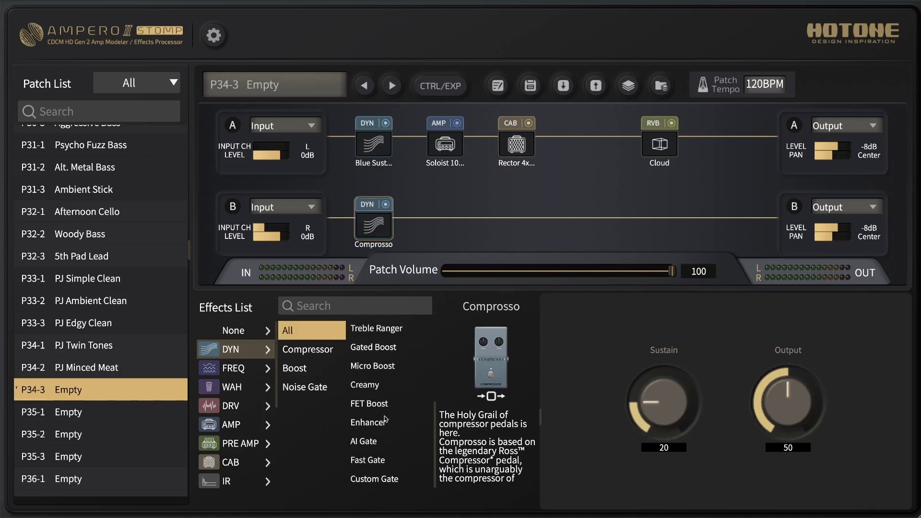
{"action": "left_click", "coordinate": [385, 423]}
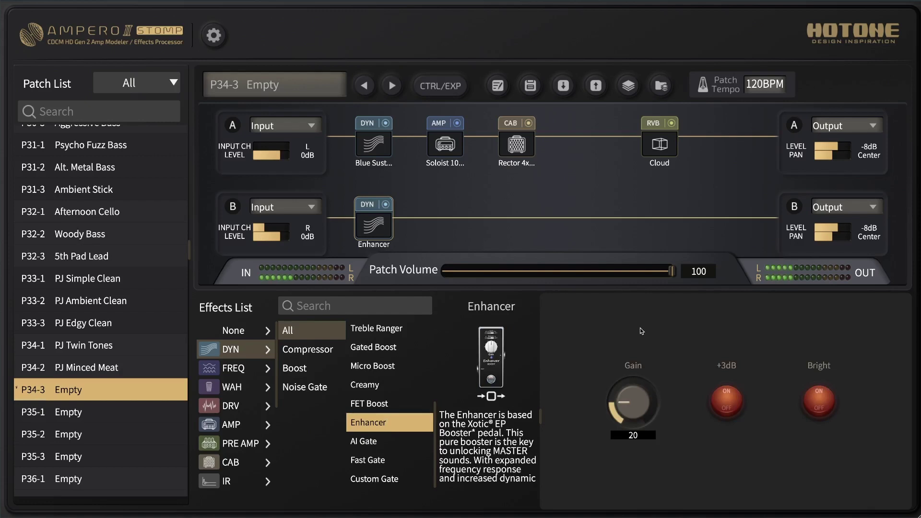
{"action": "left_click", "coordinate": [821, 402]}
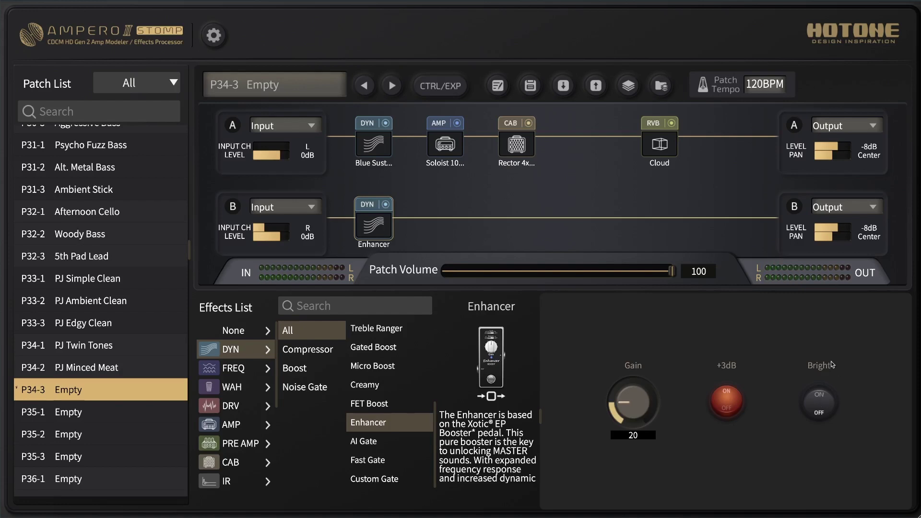
{"action": "left_click_drag", "start_coordinate": [638, 402], "coordinate": [638, 387]}
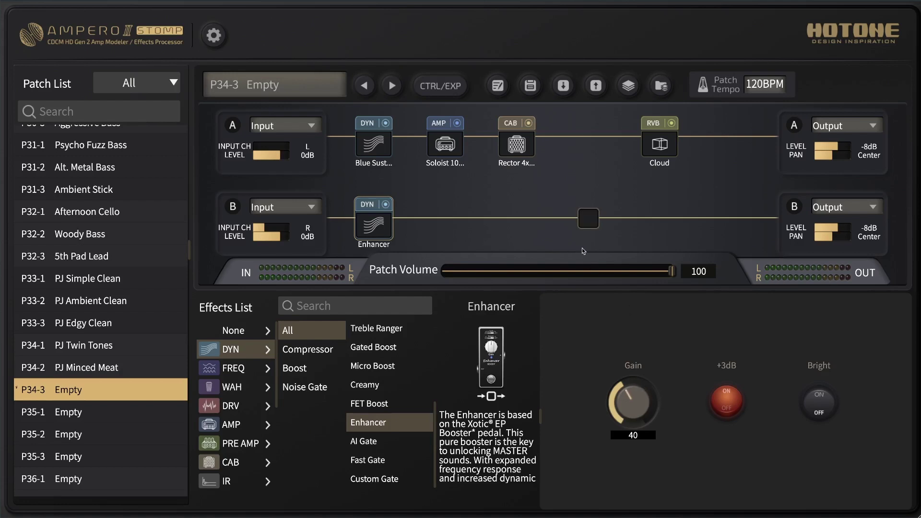
Step: Add a delay block near the end of chain B and load the Analog Delay S model
{"action": "left_click", "coordinate": [661, 219]}
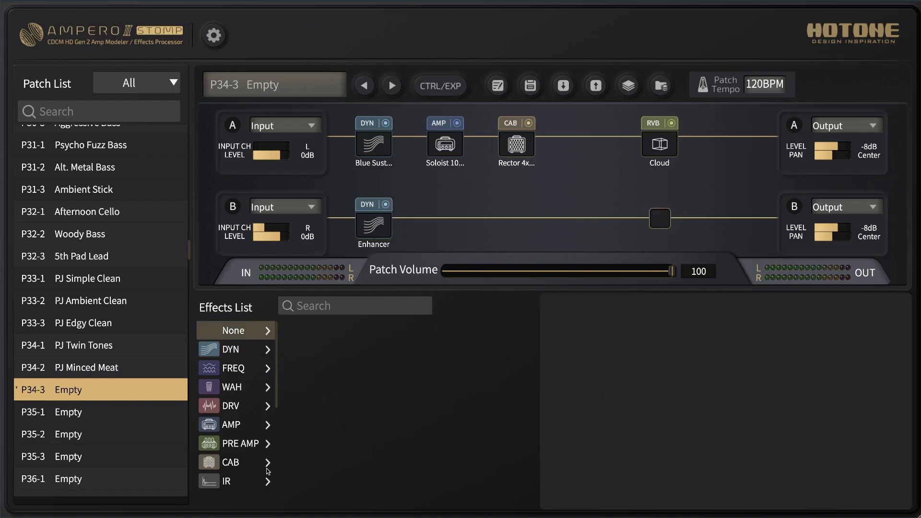
{"action": "scroll", "coordinate": [247, 404], "scroll_direction": "down", "scroll_amount": 5}
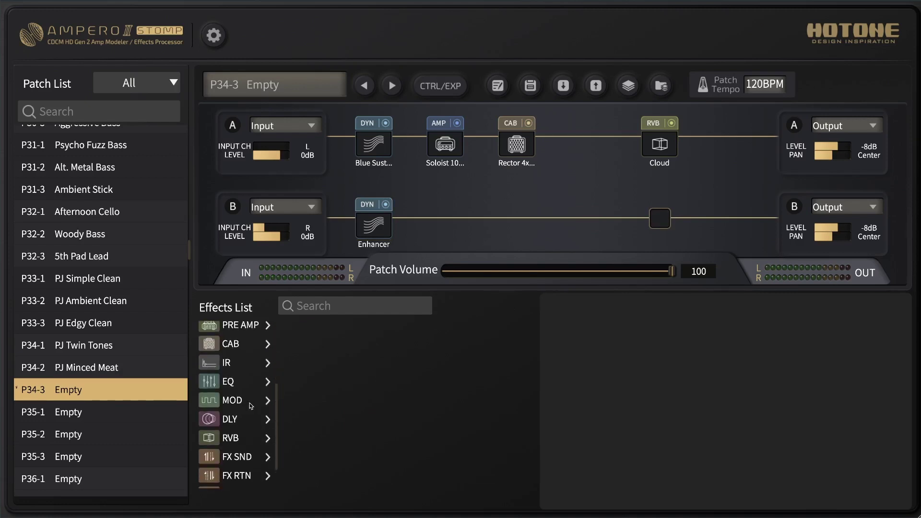
{"action": "left_click", "coordinate": [243, 386]}
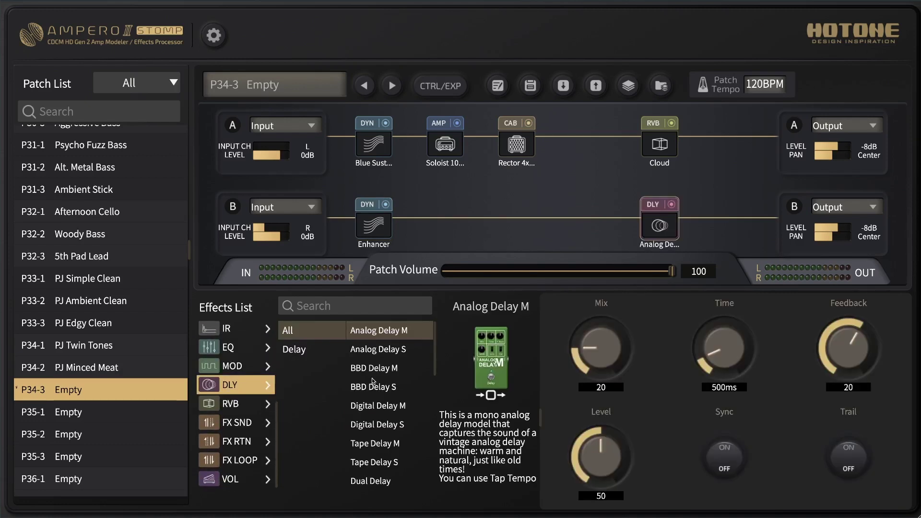
{"action": "left_click", "coordinate": [410, 351]}
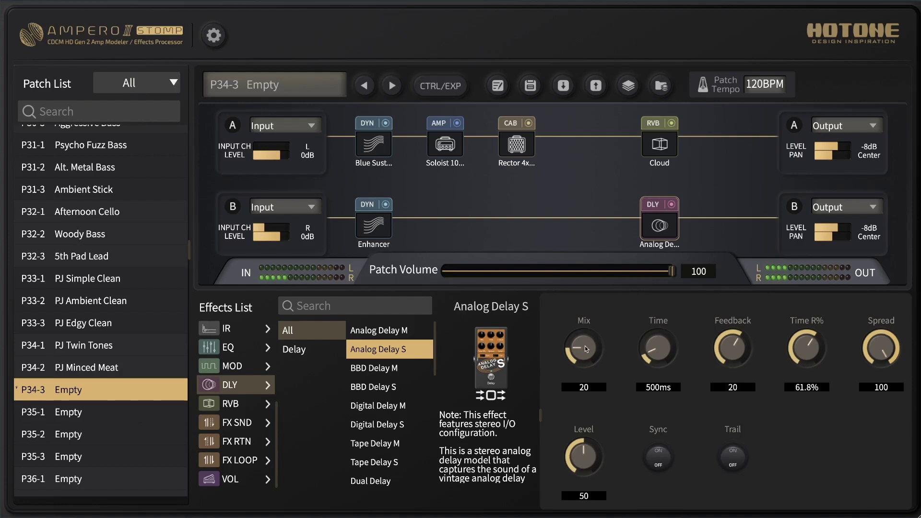
Step: Set the Analog Delay S block's Time to 234 ms and its Feedback to 10
{"action": "left_click_drag", "start_coordinate": [665, 345], "coordinate": [665, 356]}
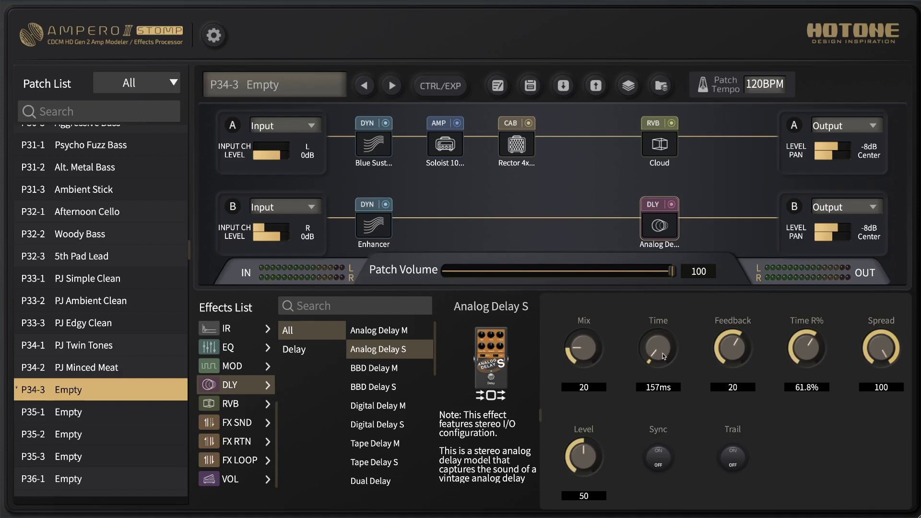
{"action": "mouse_move", "coordinate": [734, 343]}
{"action": "left_mouse_down"}
{"action": "mouse_move", "coordinate": [735, 361]}
{"action": "mouse_move", "coordinate": [735, 339]}
{"action": "left_mouse_up"}
{"action": "left_click_drag", "start_coordinate": [659, 355], "coordinate": [659, 347]}
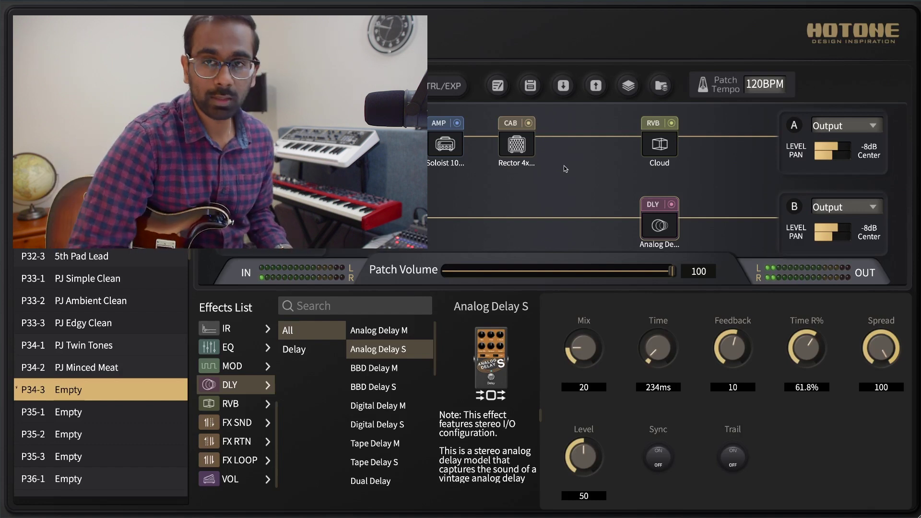
Step: Raise the Mix of chain A's Cloud reverb to 50
{"action": "left_click", "coordinate": [660, 144]}
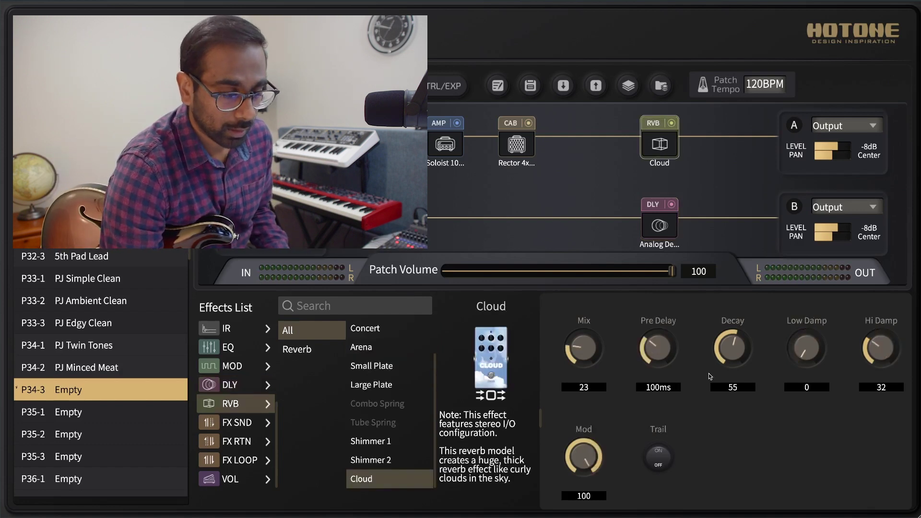
{"action": "left_click_drag", "start_coordinate": [586, 336], "coordinate": [588, 324]}
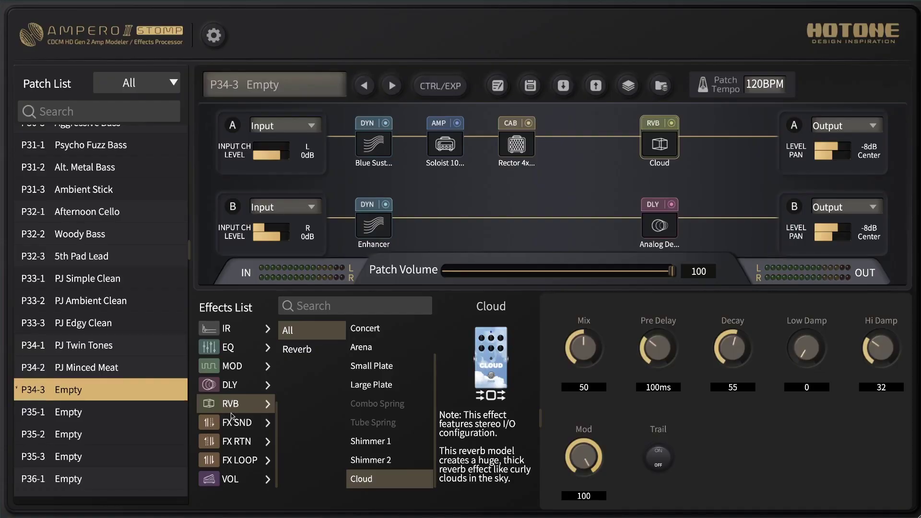
Step: Try other effect types in chain A's reverb slot, including IR, MOD, CAB and PRE AMP, to survey their model lists
{"action": "left_click", "coordinate": [234, 415]}
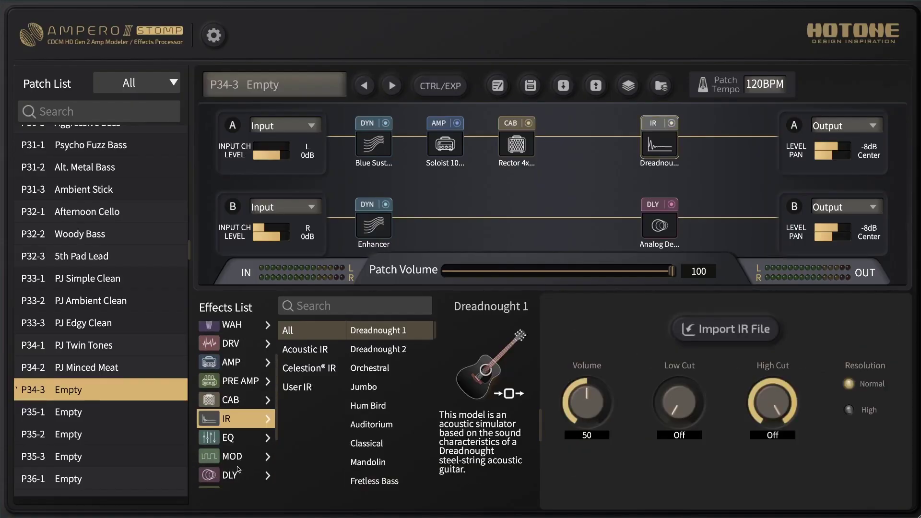
{"action": "left_click", "coordinate": [237, 471]}
{"action": "left_click", "coordinate": [240, 462]}
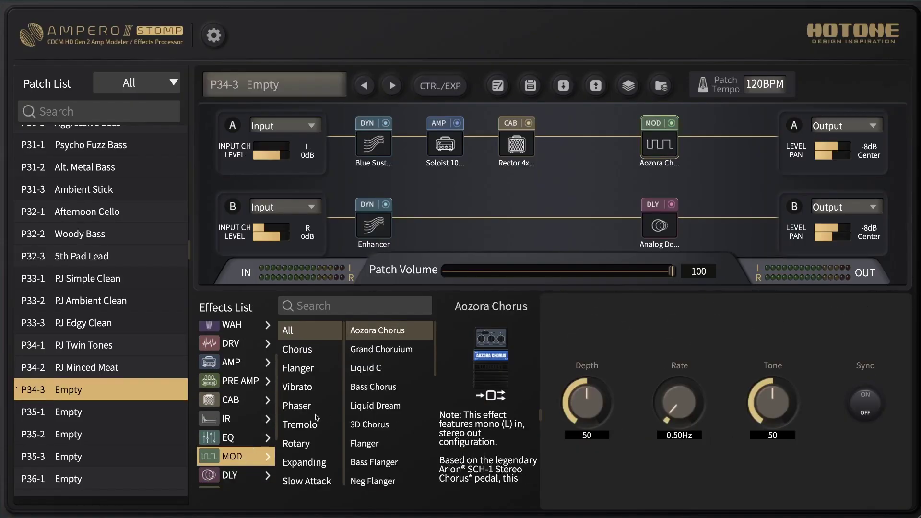
{"action": "left_click", "coordinate": [248, 401]}
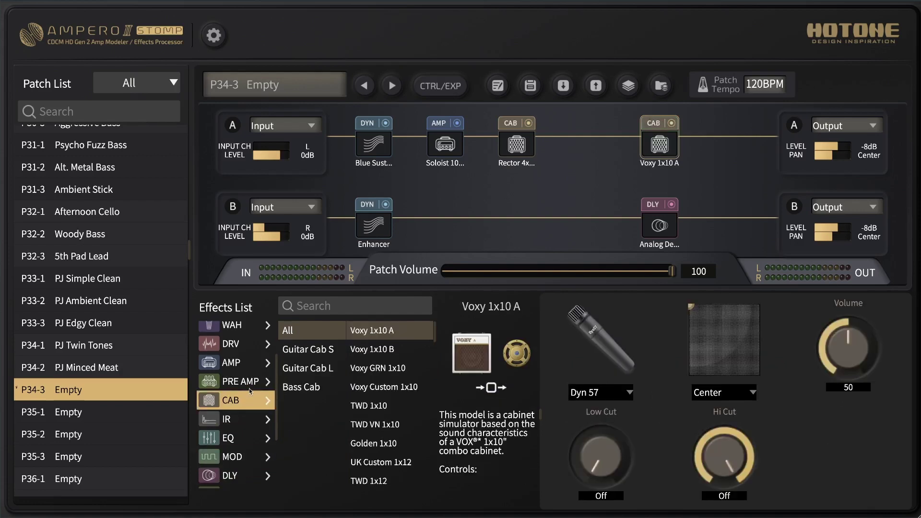
{"action": "left_click", "coordinate": [241, 381]}
{"action": "scroll", "coordinate": [244, 381], "scroll_direction": "up", "scroll_amount": 3}
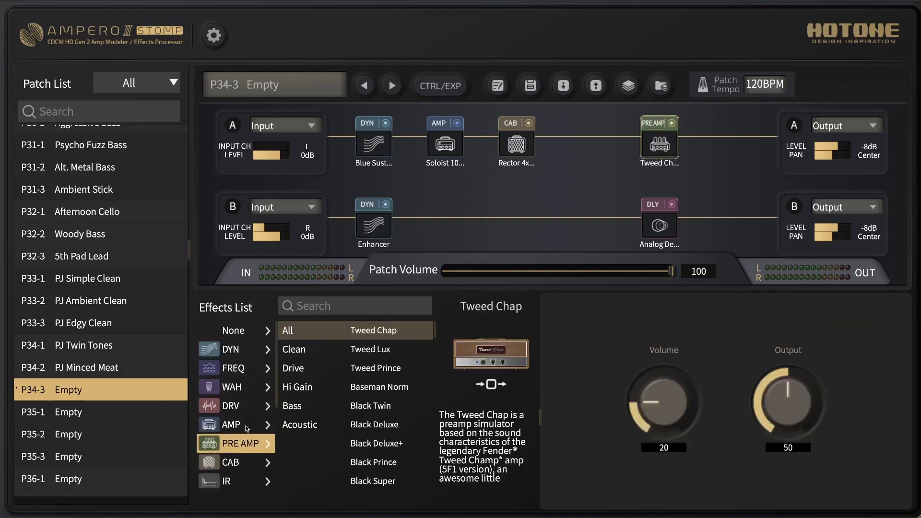
{"action": "left_click", "coordinate": [247, 425]}
{"action": "left_click", "coordinate": [233, 405]}
{"action": "left_click", "coordinate": [233, 386]}
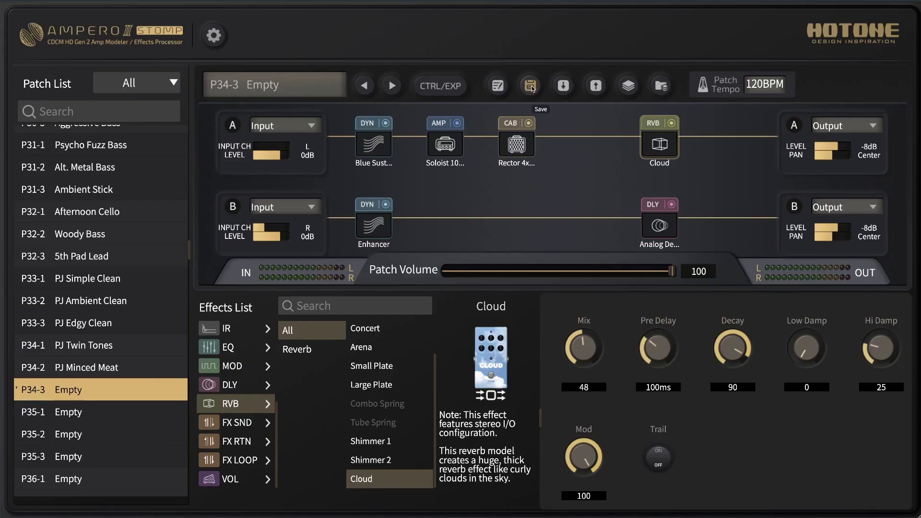
Step: Save the patch to P34-3 under the name "PJ Fun Times", replacing the existing empty patch
{"action": "left_click", "coordinate": [530, 86]}
{"action": "left_click", "coordinate": [516, 249]}
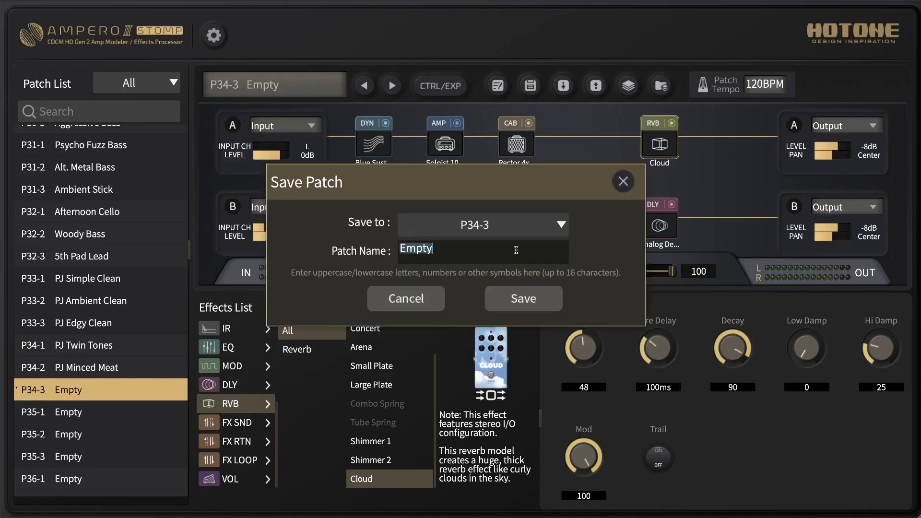
{"action": "type", "text": "PJ Fun Times"}
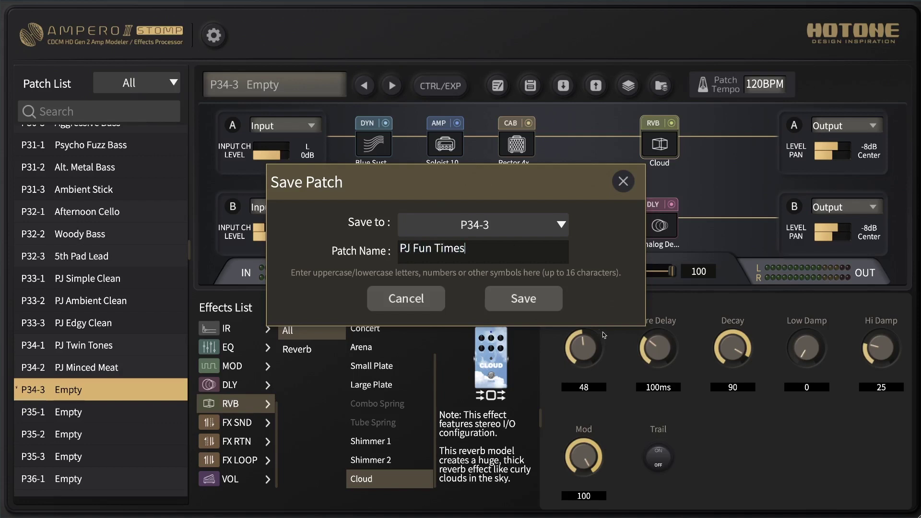
{"action": "left_click", "coordinate": [541, 297]}
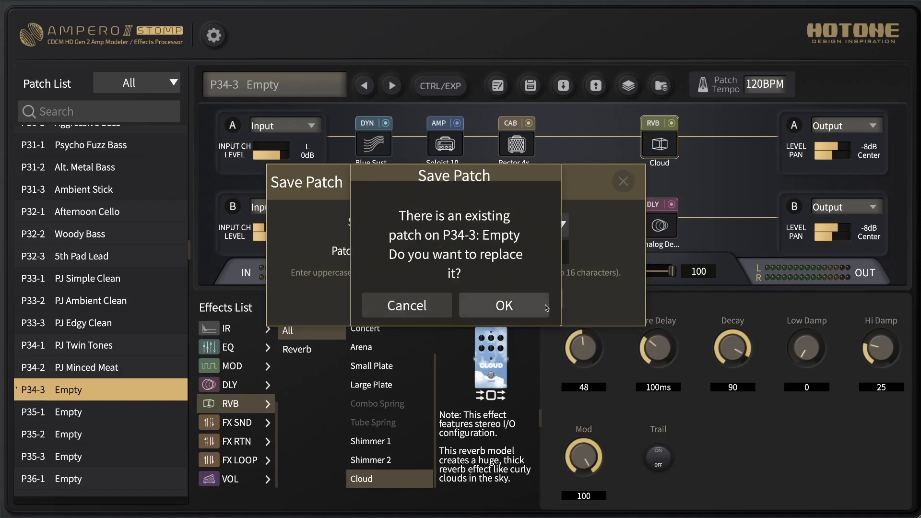
{"action": "left_click", "coordinate": [511, 308]}
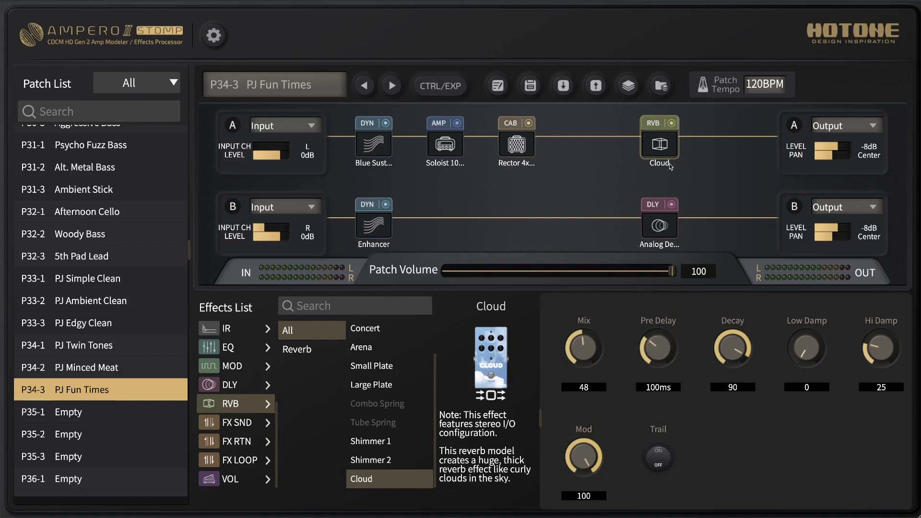
Step: Set Footswitch 3's function to A5 On/Off in the patch's CTRL/EXP settings
{"action": "left_click", "coordinate": [448, 88]}
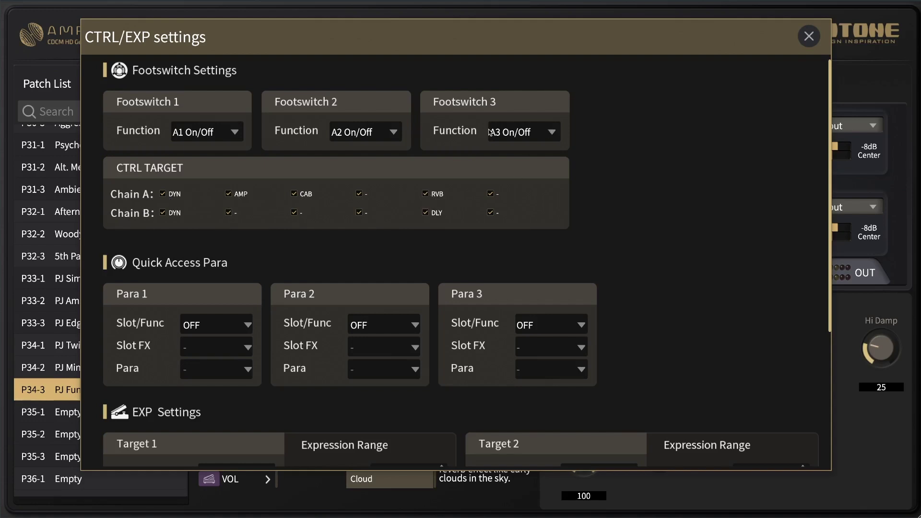
{"action": "left_click", "coordinate": [534, 136]}
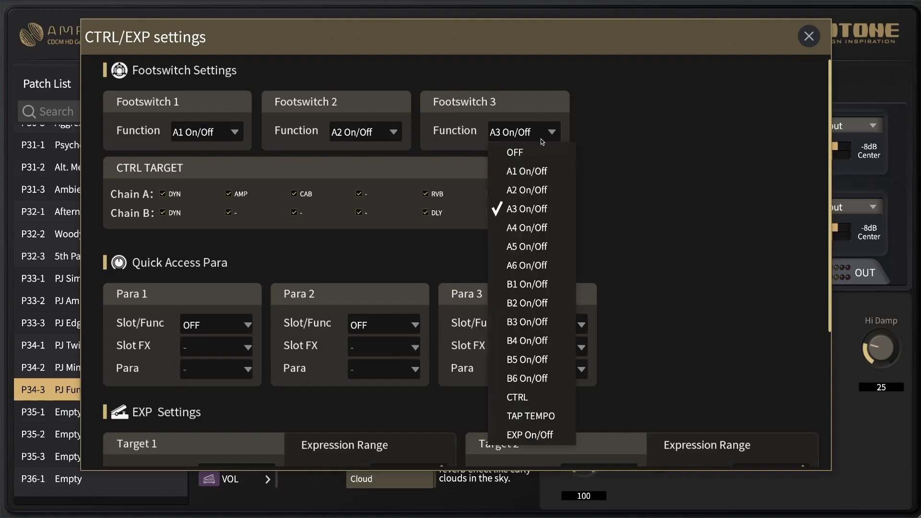
{"action": "left_click", "coordinate": [536, 247]}
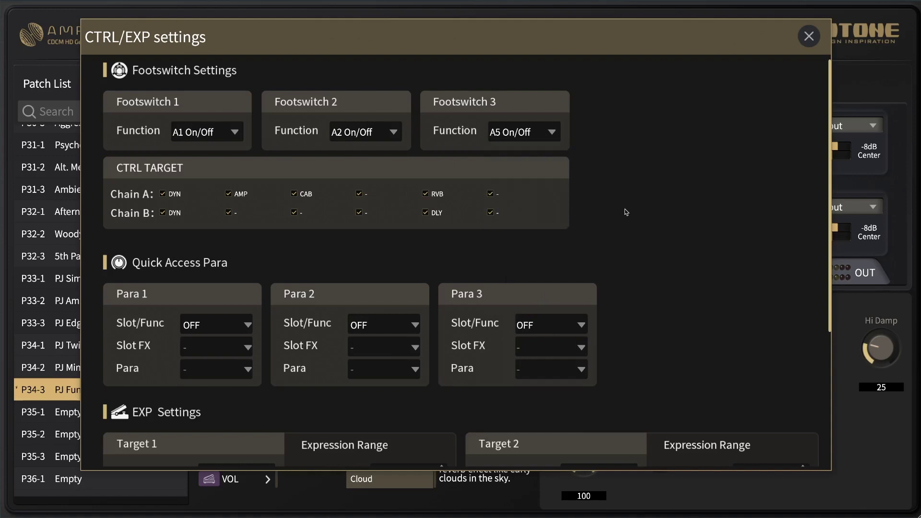